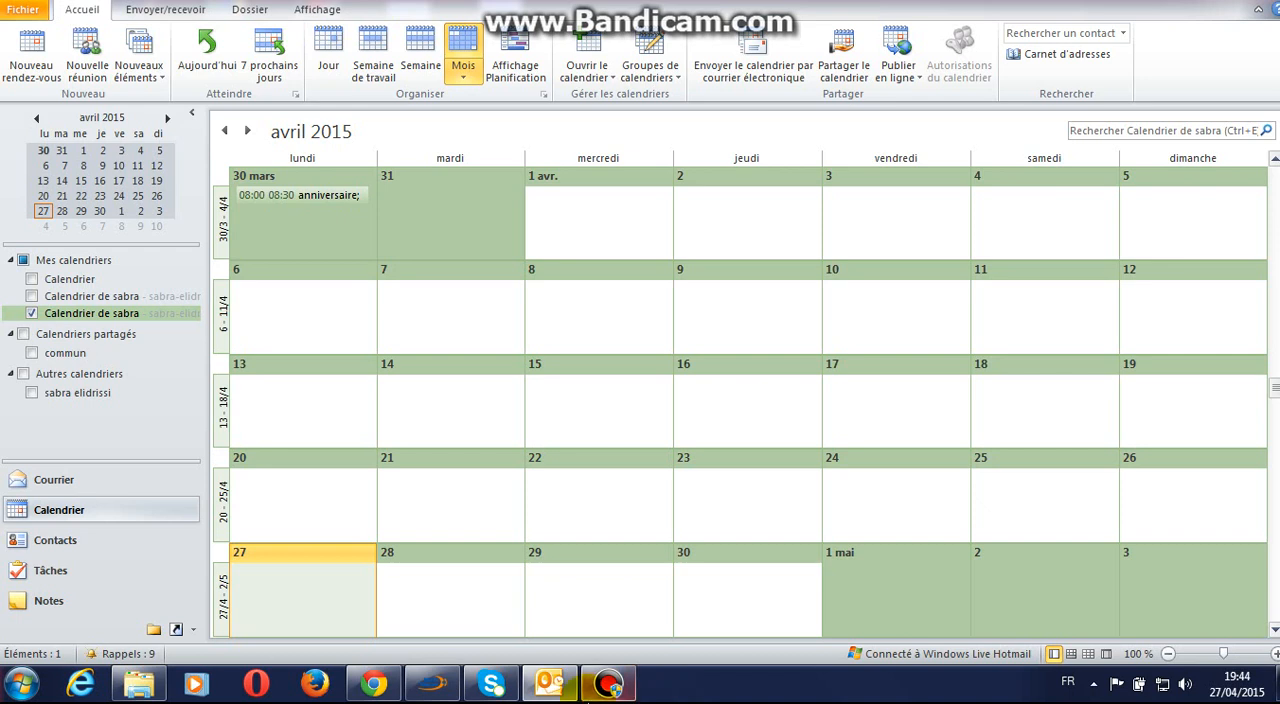
Step: Switch to Gmail in Chrome, open the "Calendrier de ens" message and look through its calendar details
mouse_move(466, 697)
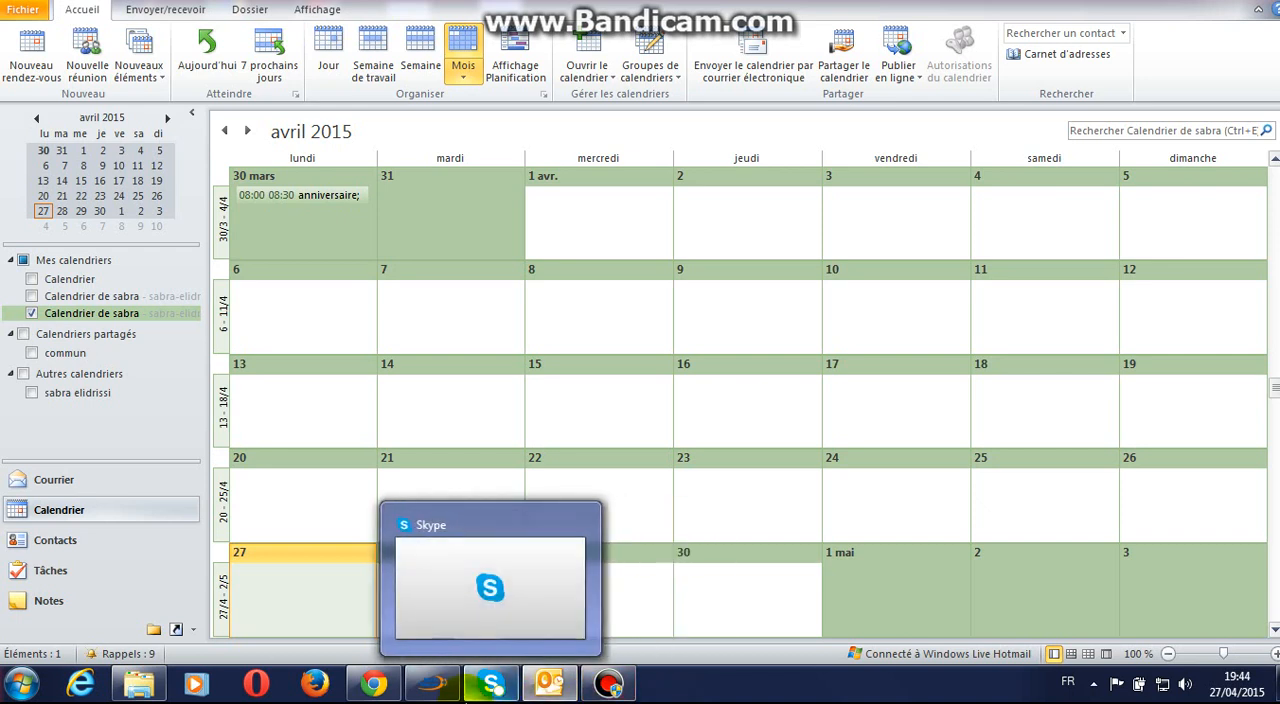
mouse_move(371, 697)
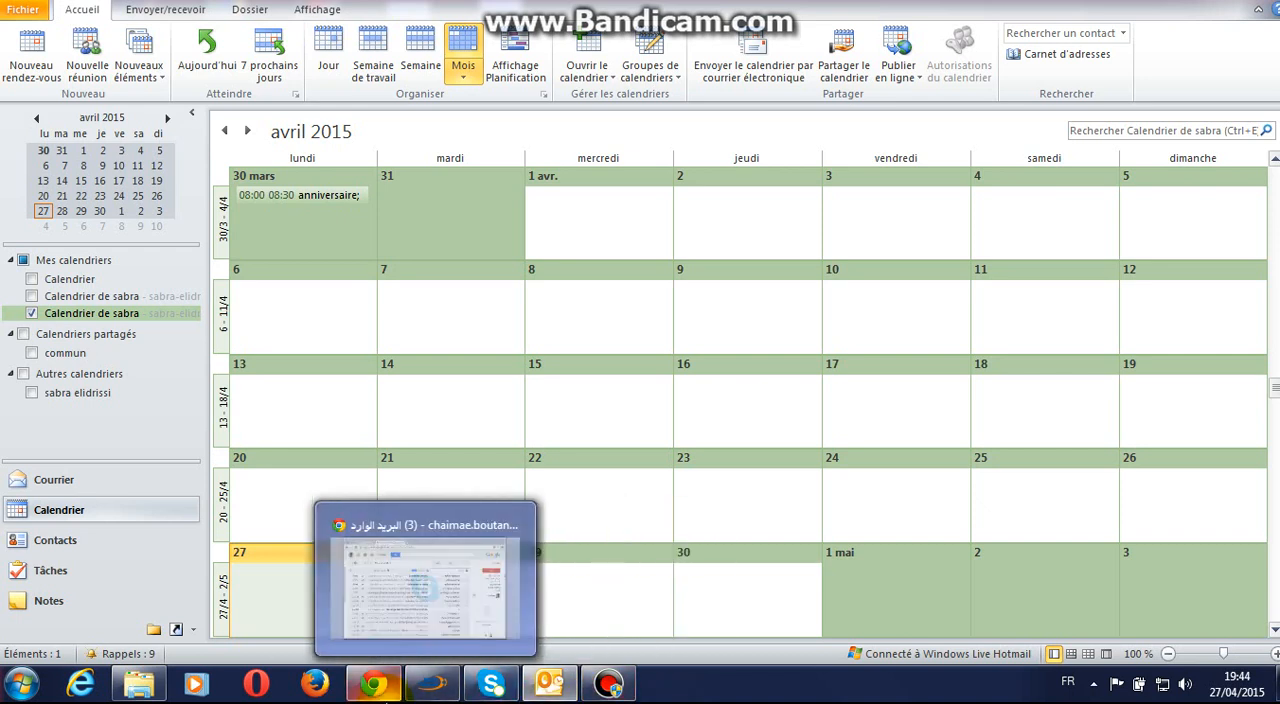
left_click(371, 697)
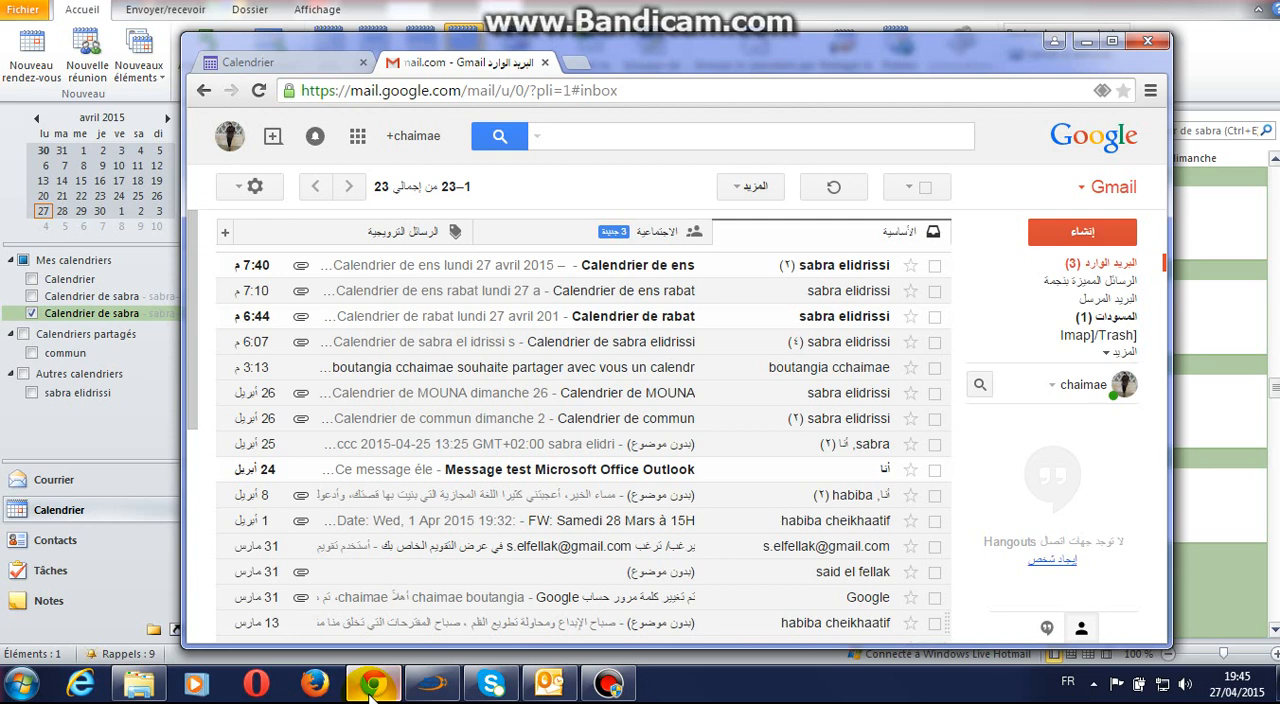
left_click(588, 268)
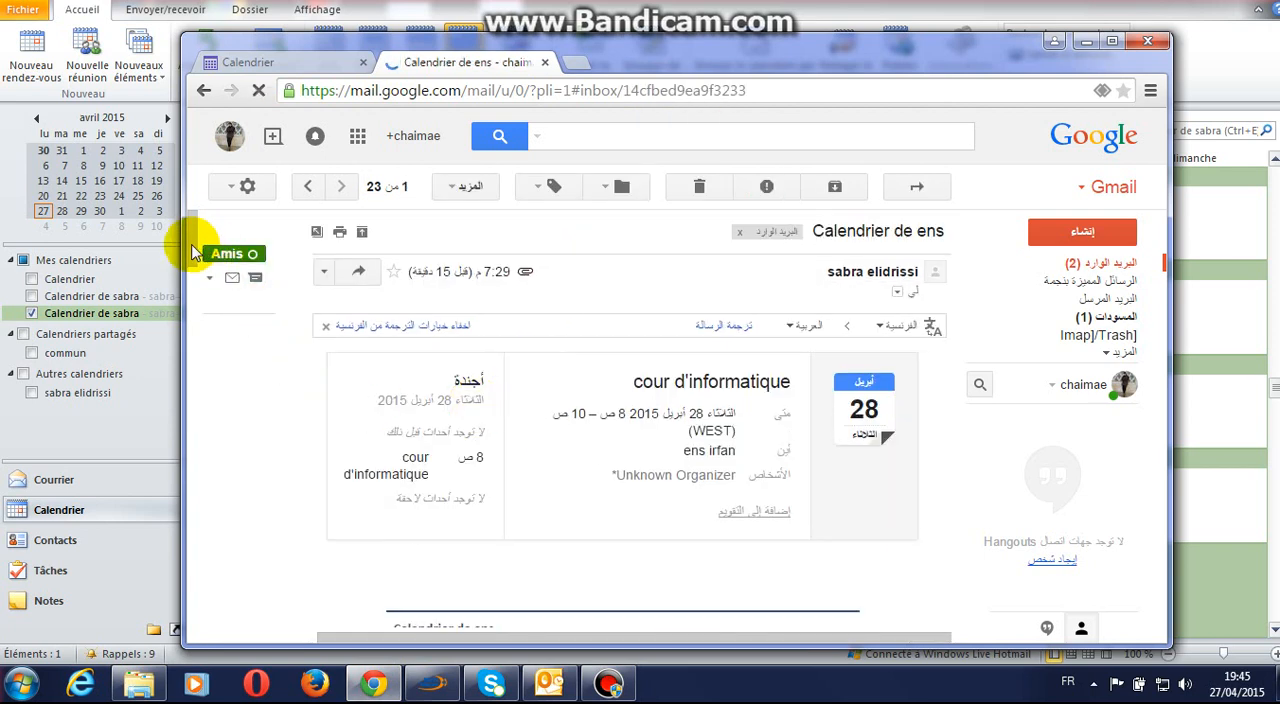
left_click_drag(193, 256, 193, 350)
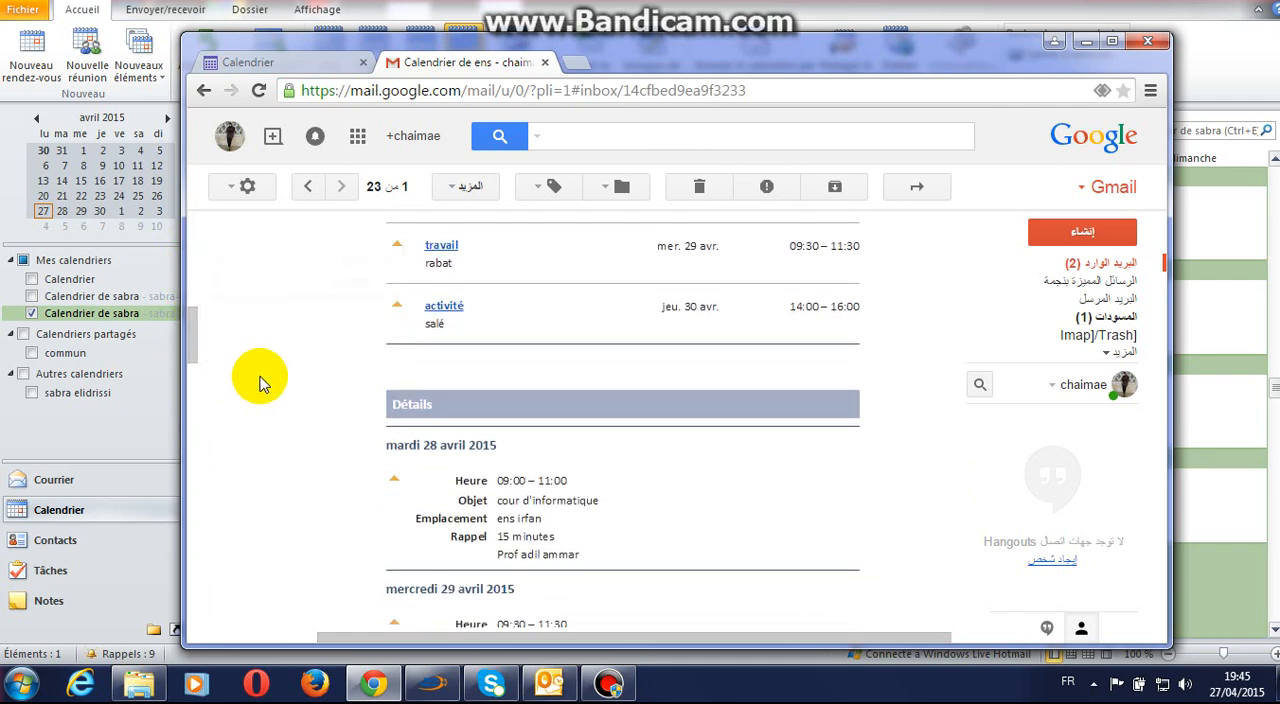
scroll(262, 384, "up", 8)
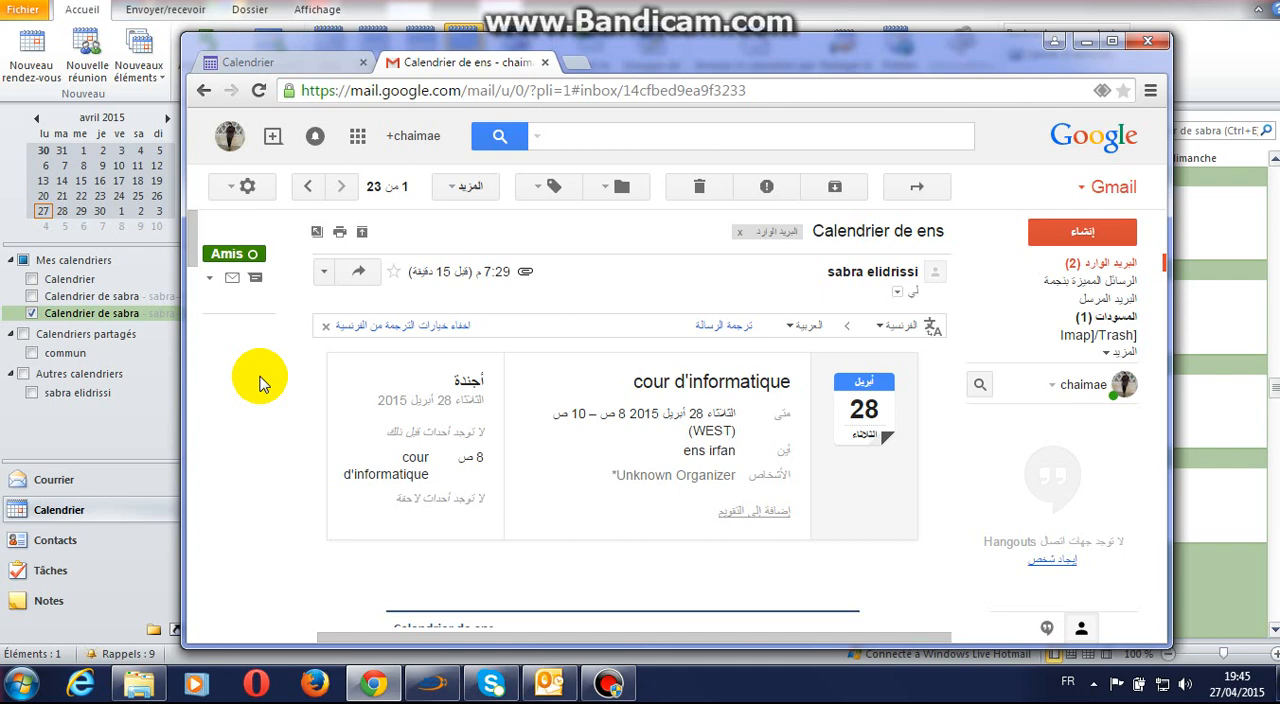
Step: Switch to Outlook and create a blank calendar named "ens" containing Éléments Calendrier, stored in the first Dossiers personnels folder
left_click(540, 683)
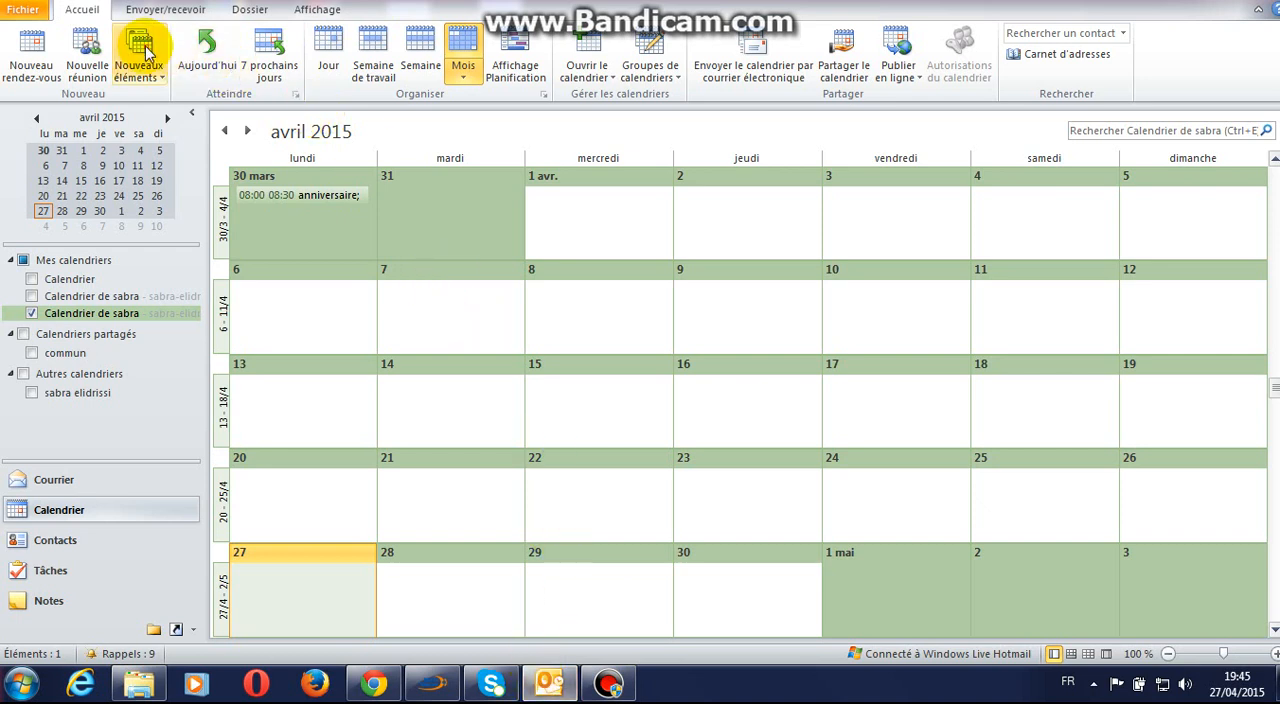
left_click(599, 82)
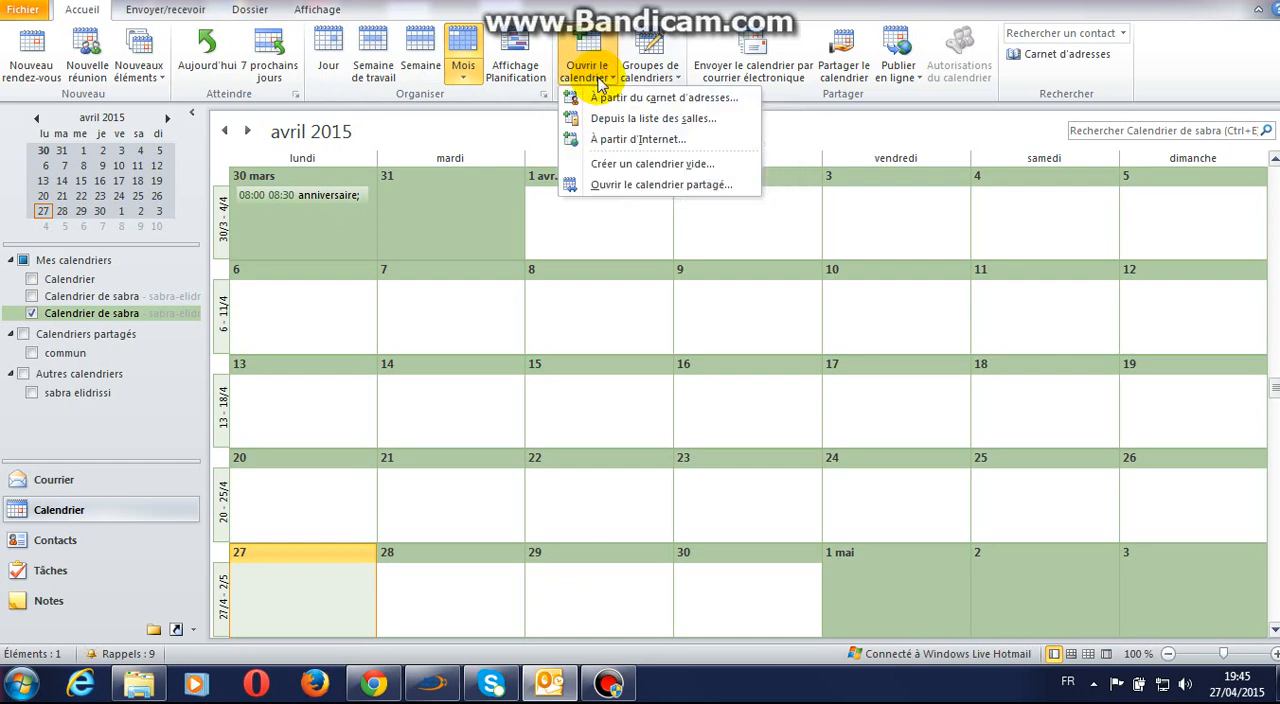
left_click(632, 166)
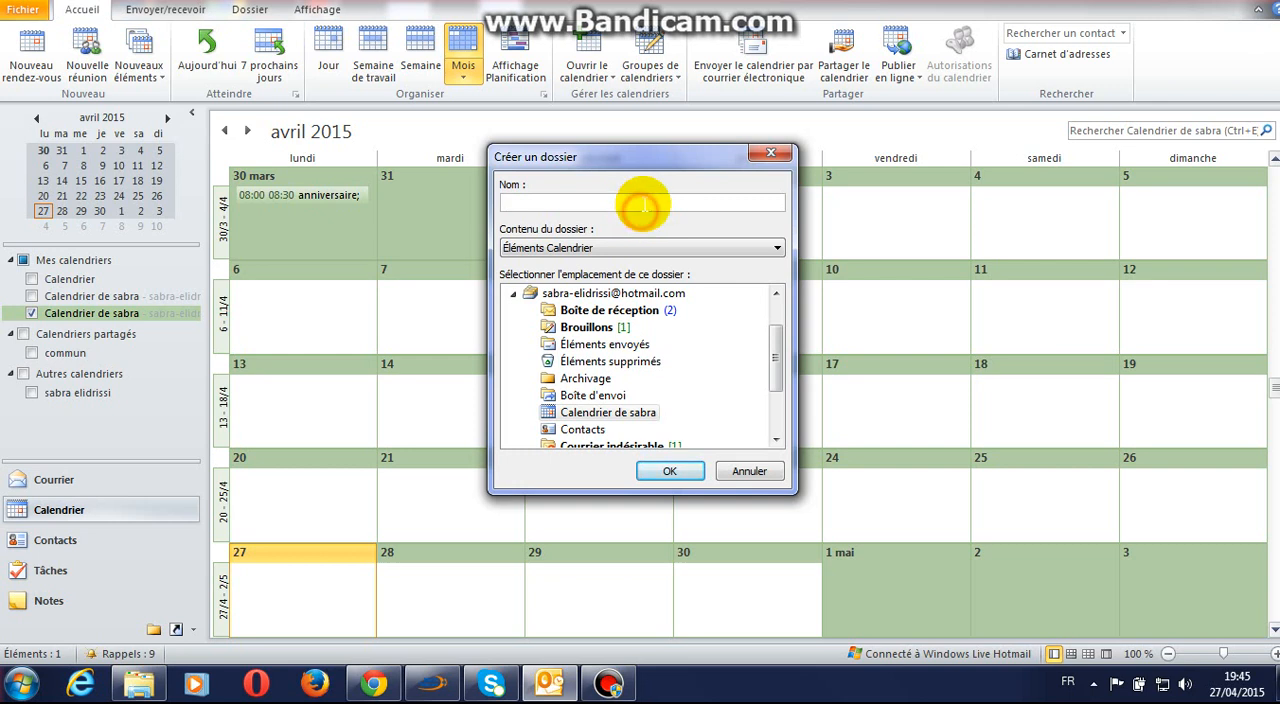
type("ens")
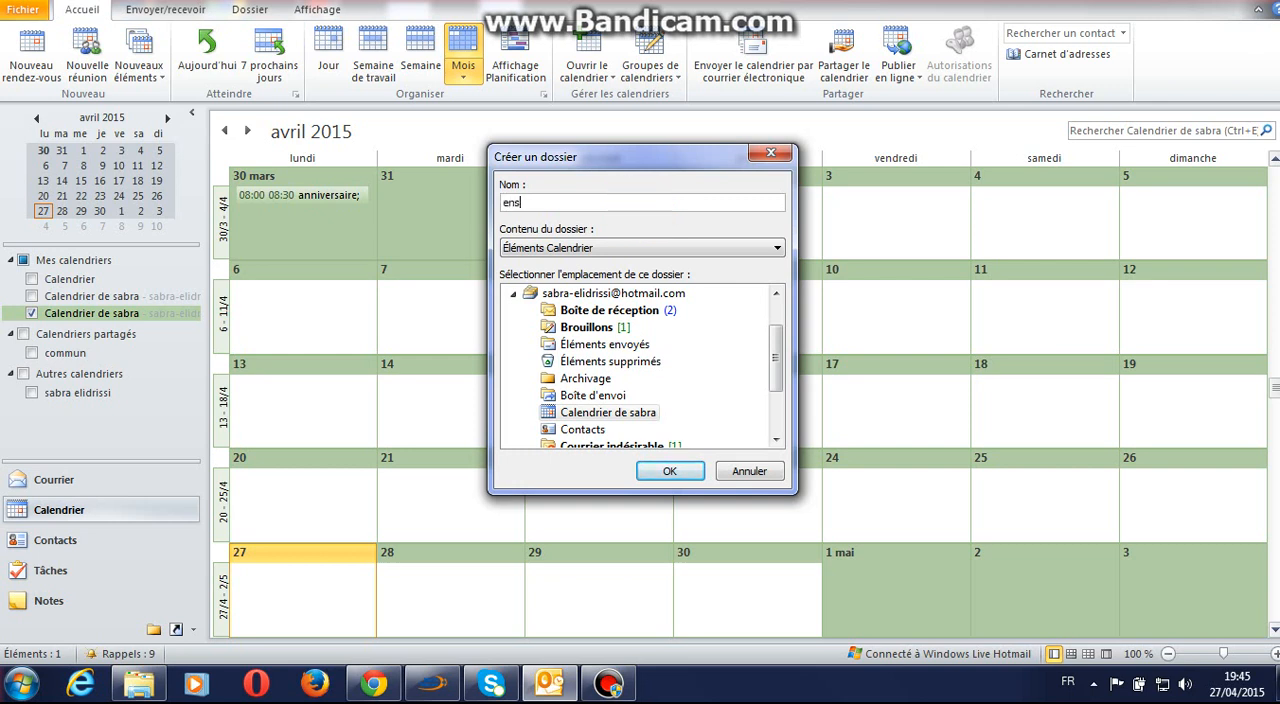
left_click(655, 250)
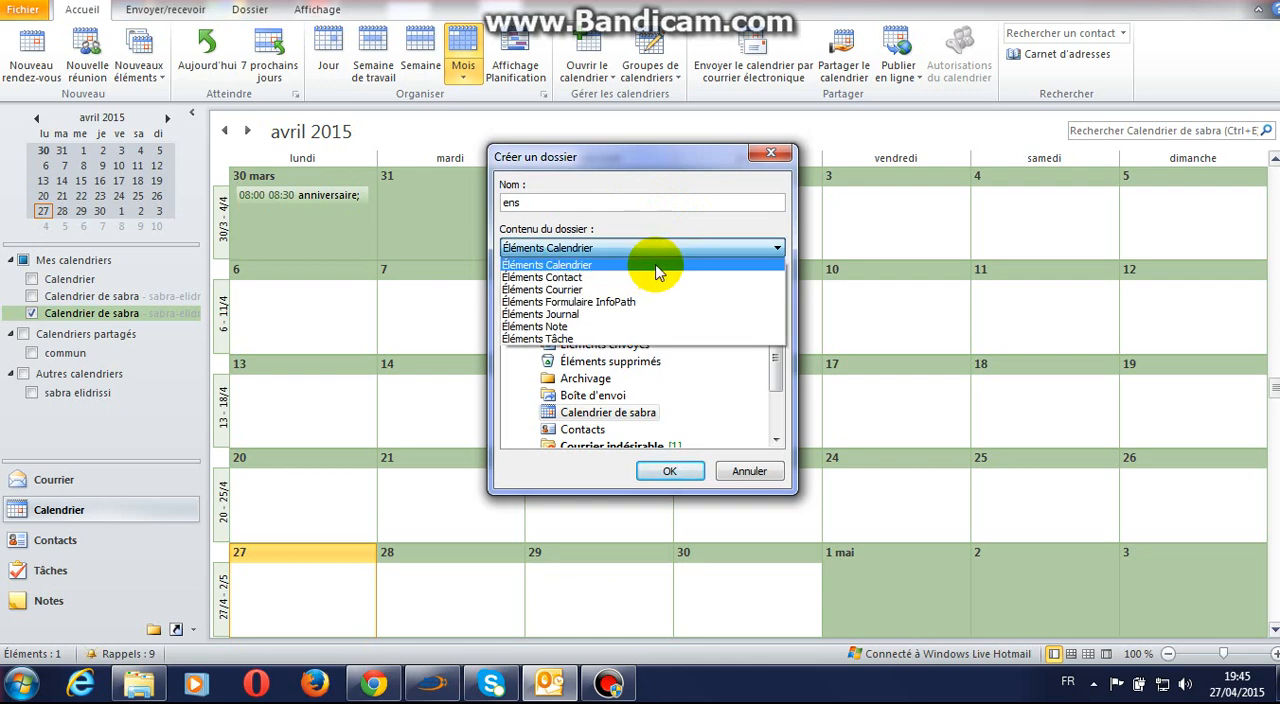
left_click(655, 266)
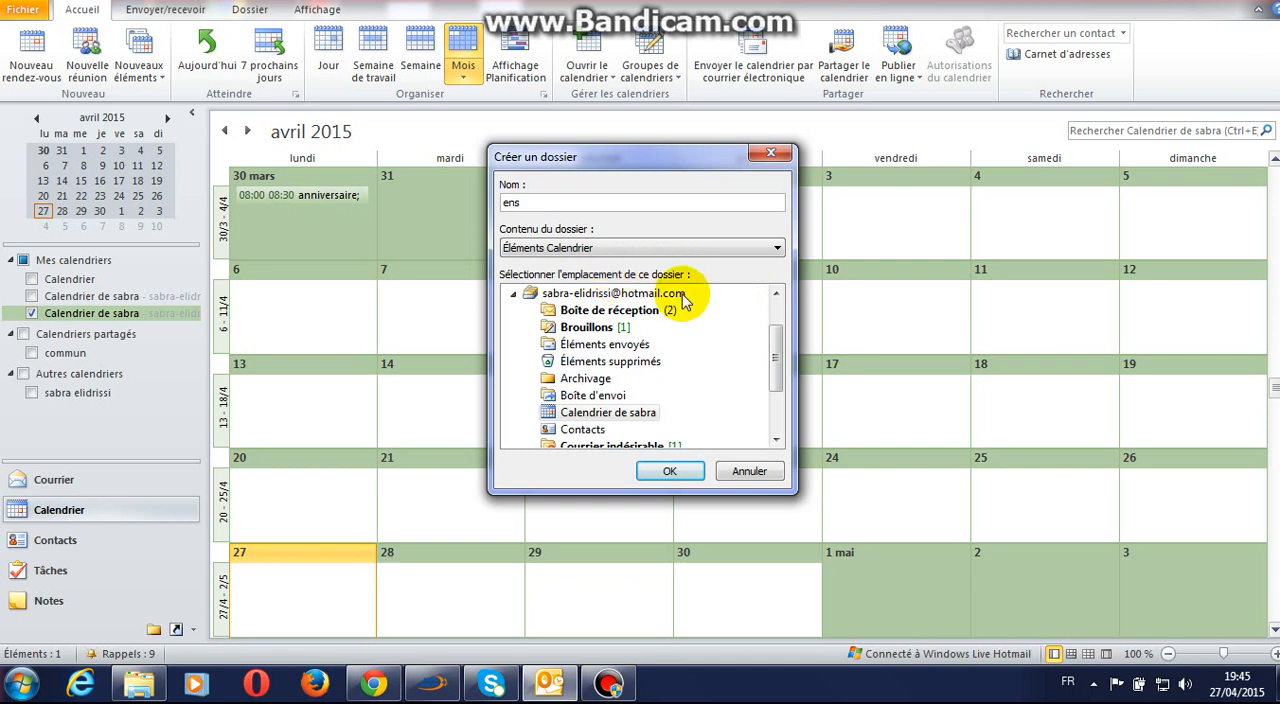
left_click_drag(771, 343, 777, 277)
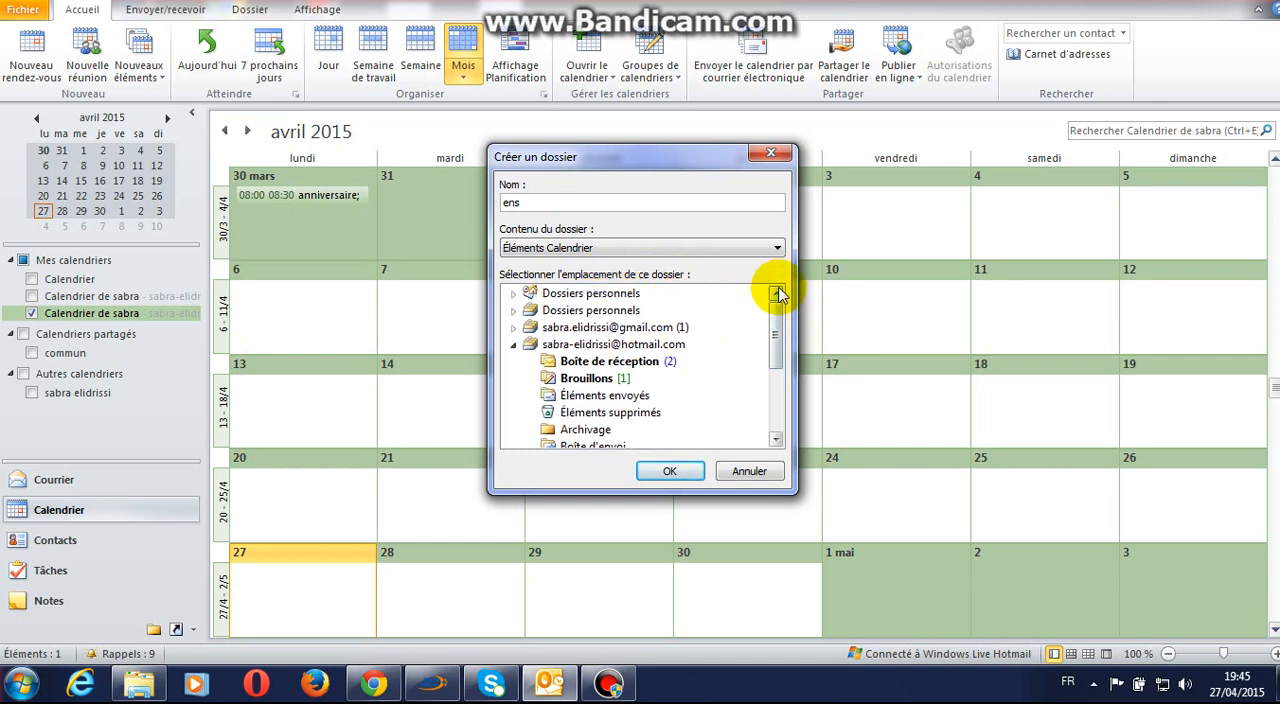
left_click(630, 292)
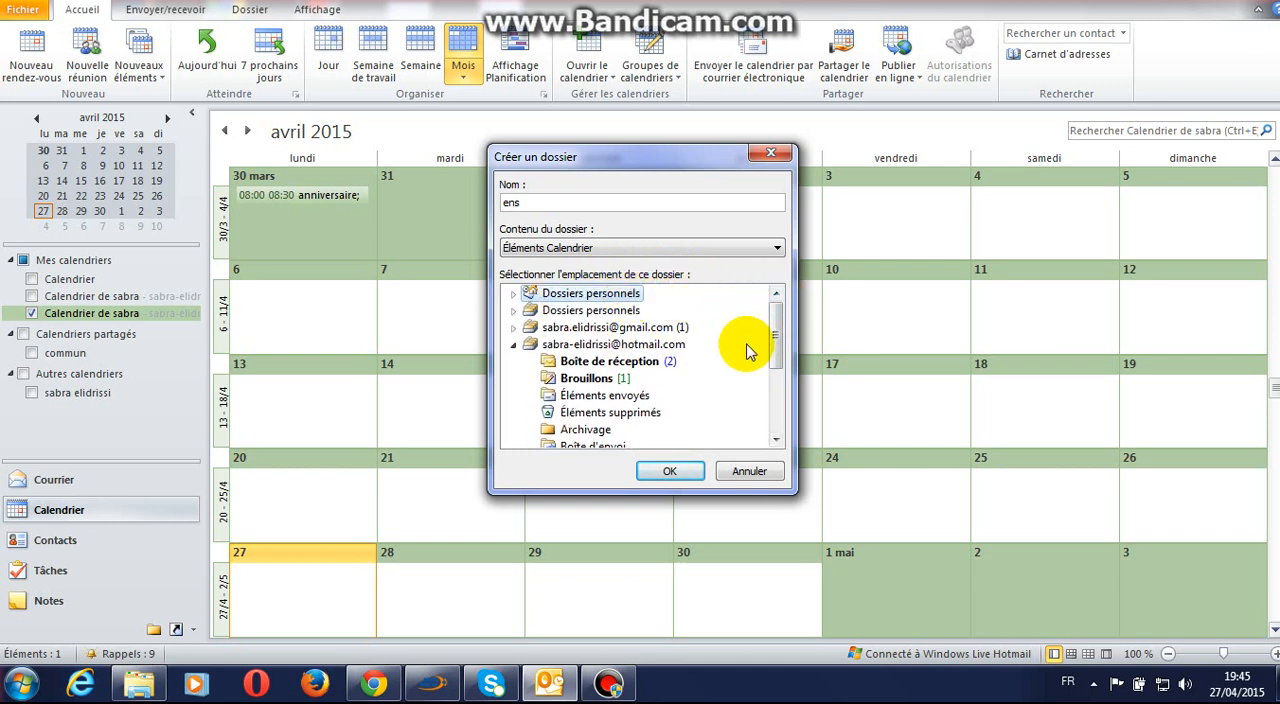
left_click(672, 472)
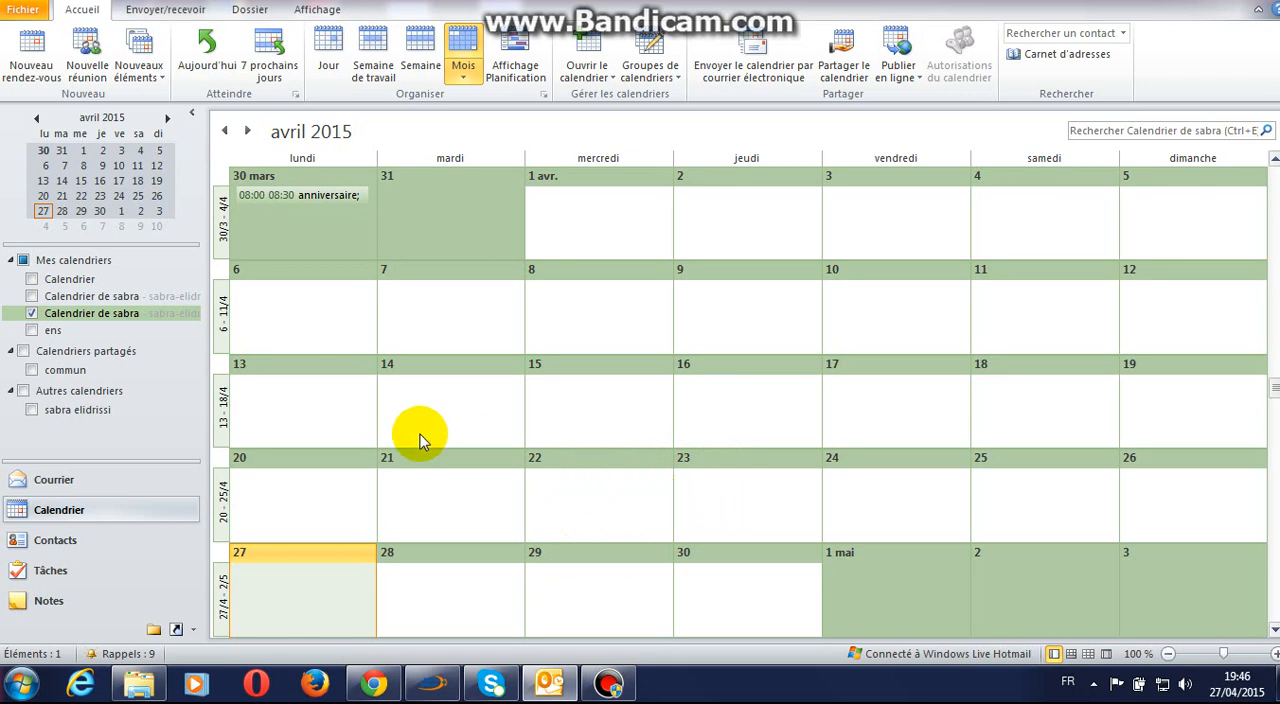
Step: Display the ens calendar and start an event in it with subject "cours d'informatique" and location "ens irfan"
left_click(54, 333)
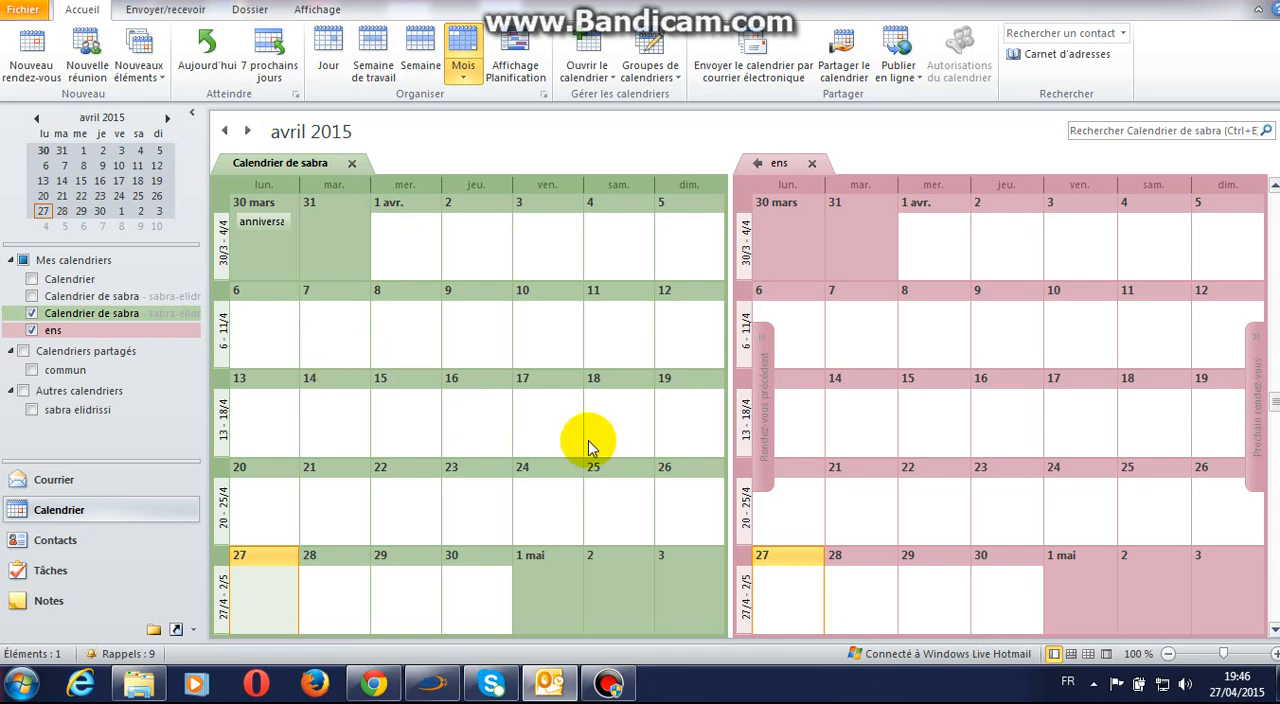
double_click(808, 594)
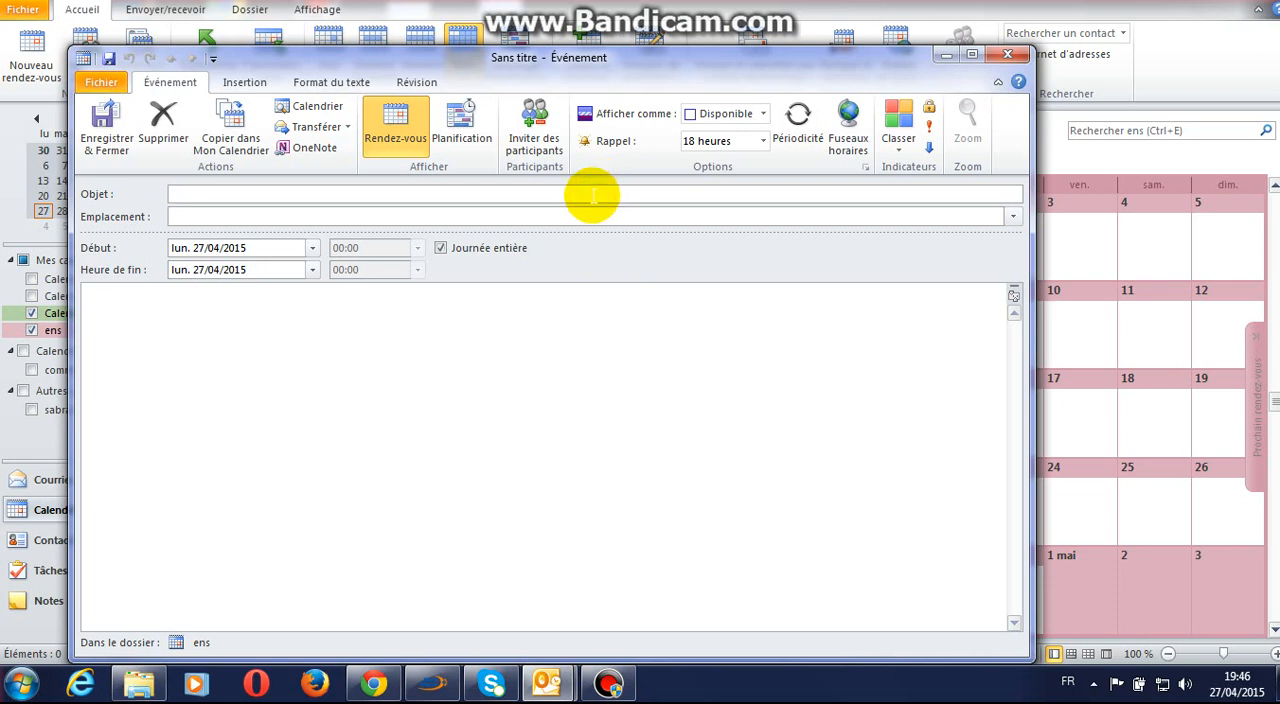
left_click(592, 195)
type("cours d'informatique")
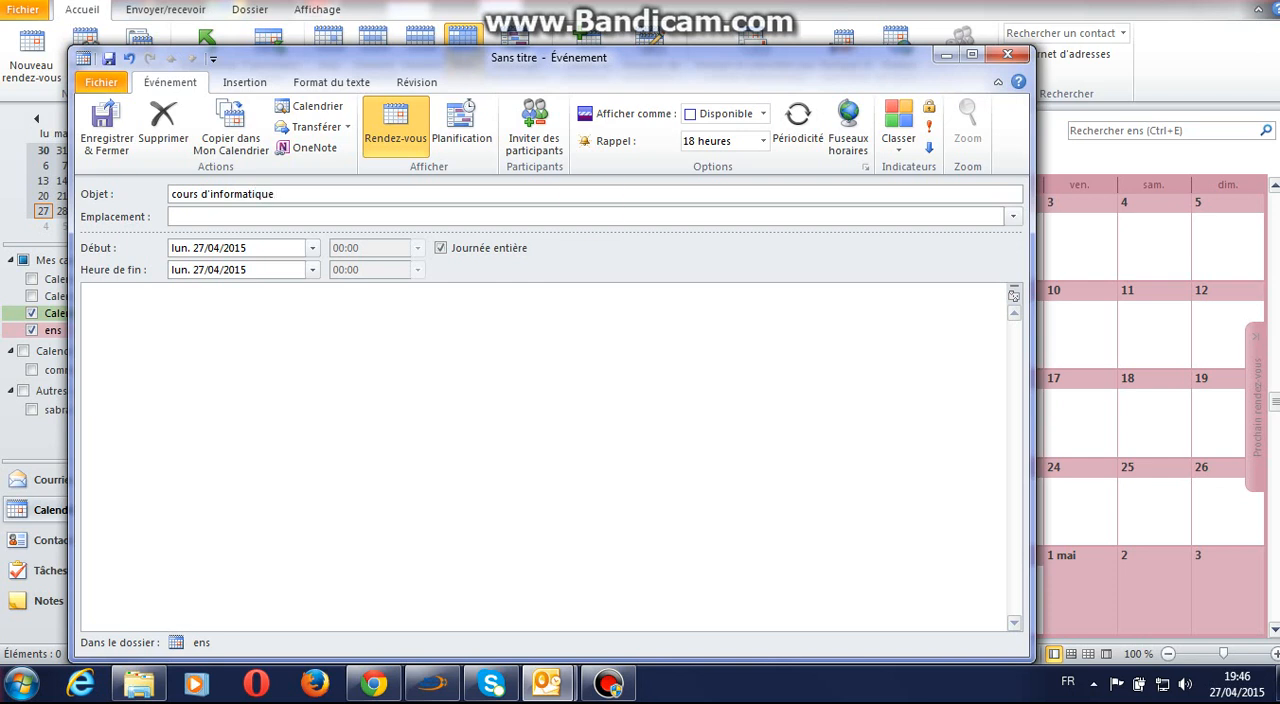
left_click(578, 215)
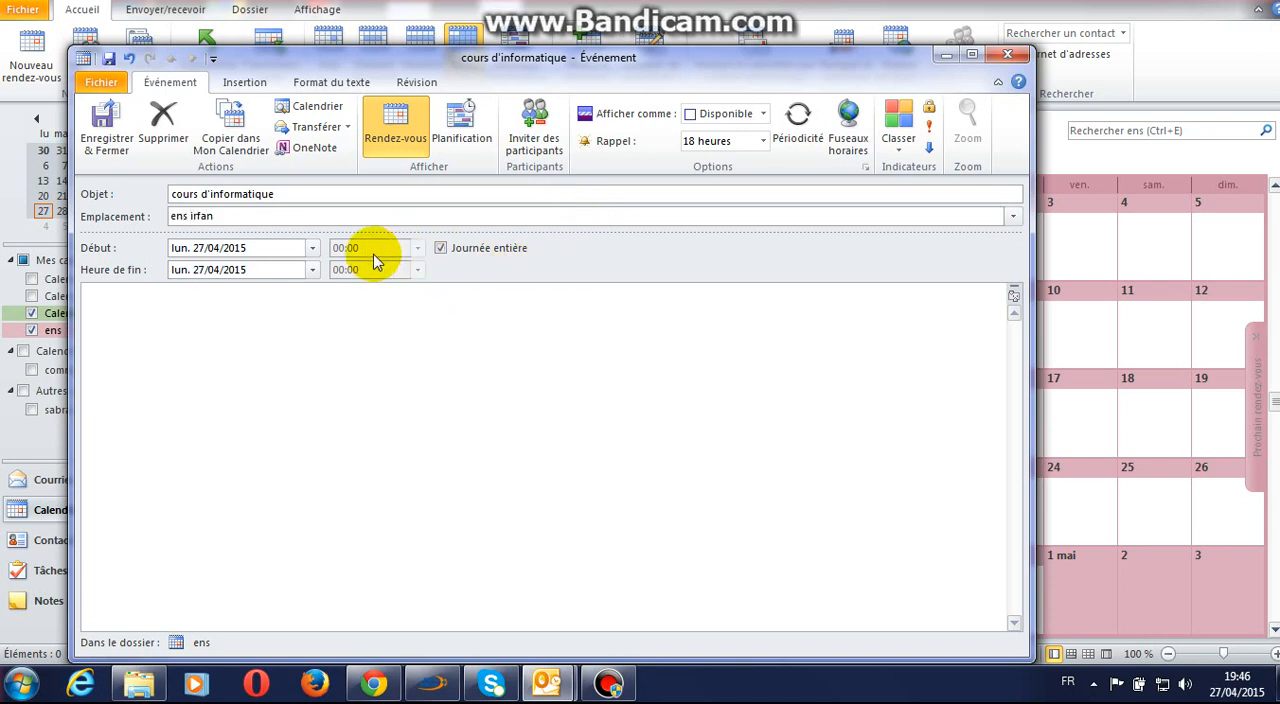
Step: Schedule the cours d'informatique event on 28/04/2015 from 09:00 to 11:00 instead of all day
left_click(313, 249)
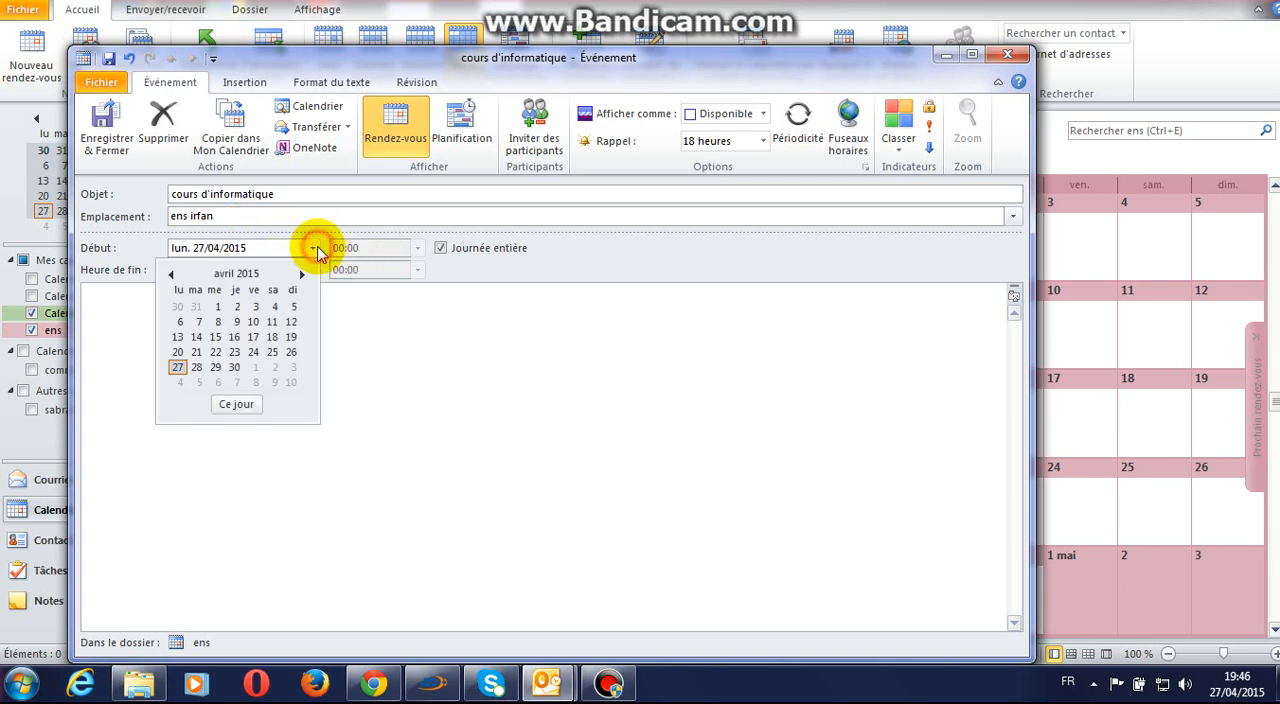
left_click(197, 368)
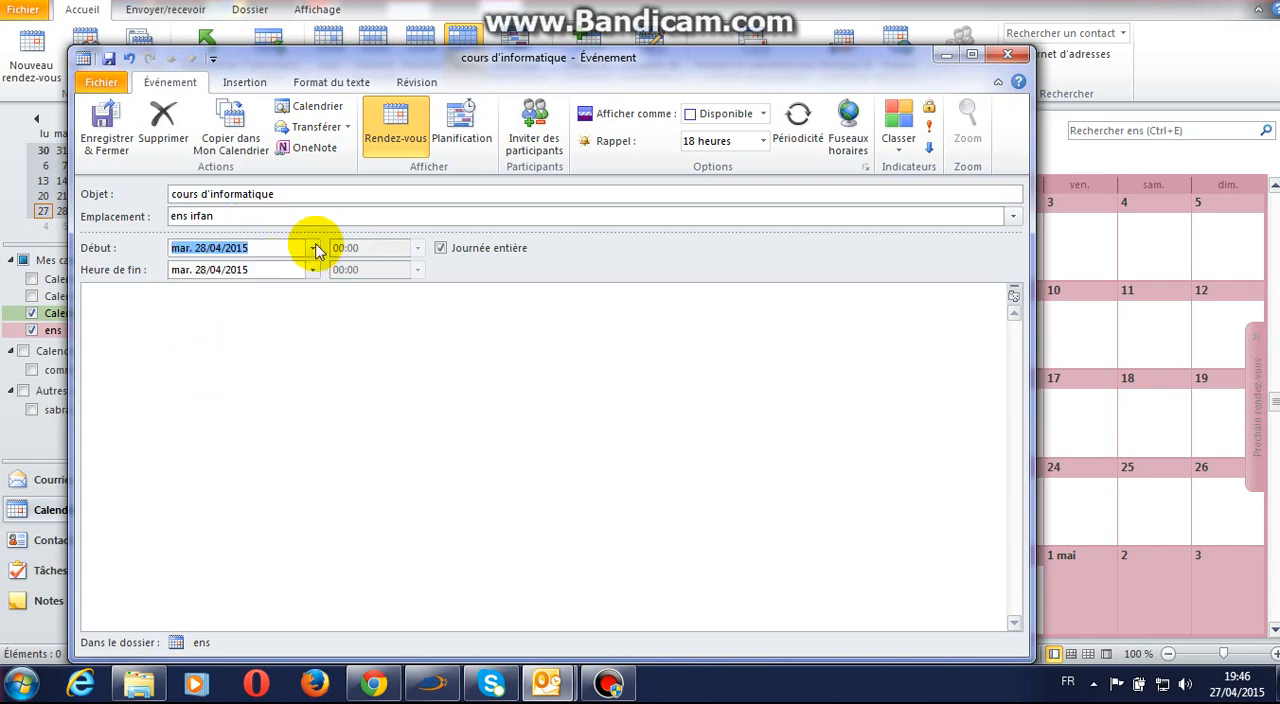
left_click(441, 248)
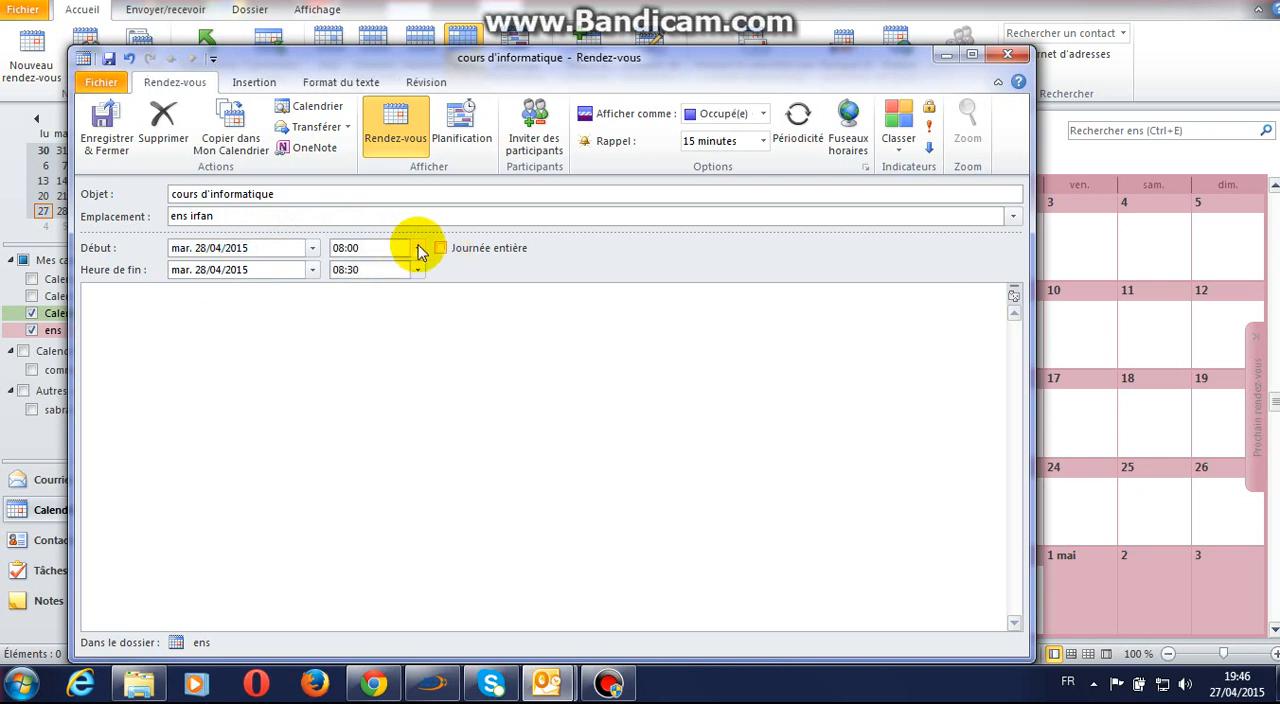
left_click(418, 248)
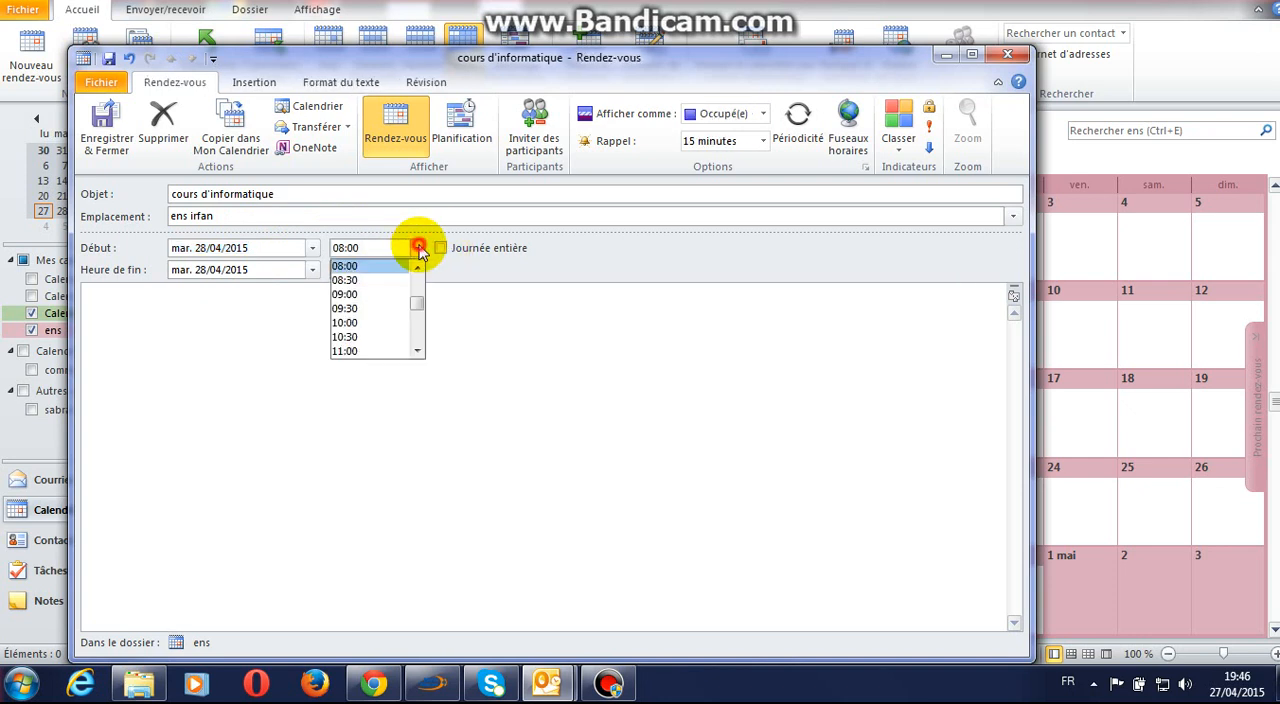
left_click(400, 294)
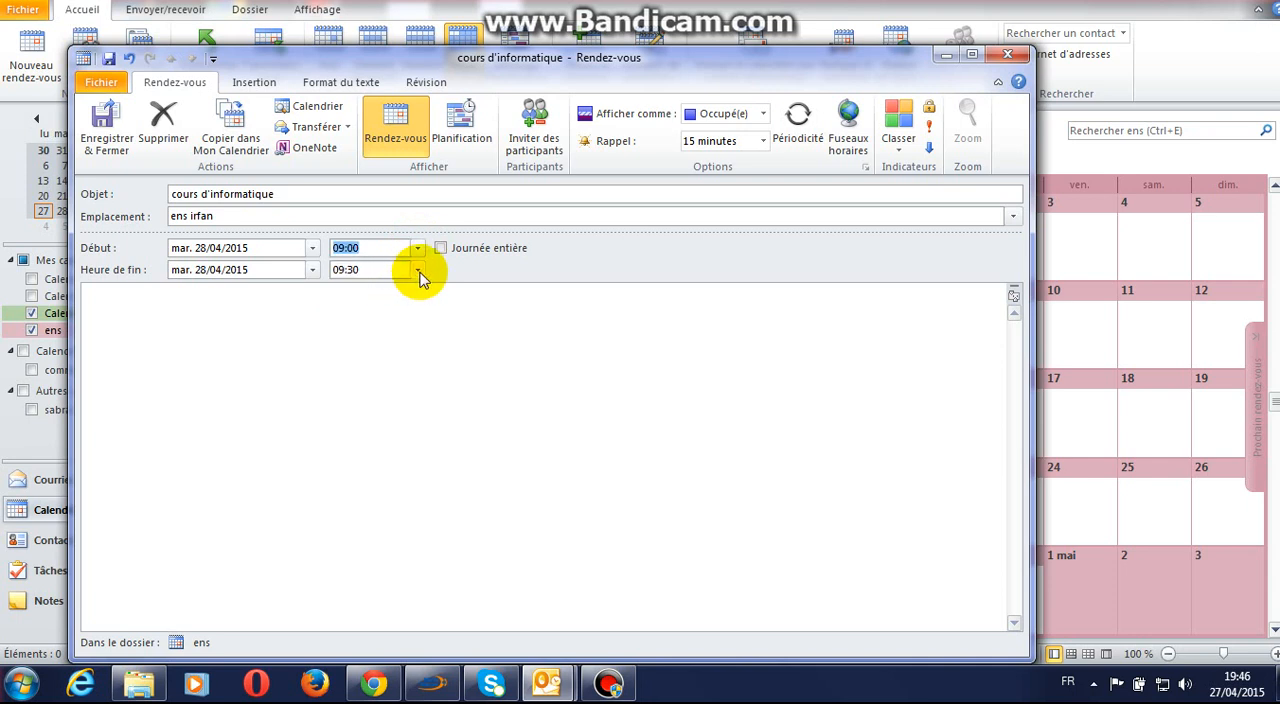
left_click(418, 270)
left_click(372, 344)
Step: Enter the professor's title and name as the appointment note, save and close it, and close the reminders window
left_click(323, 314)
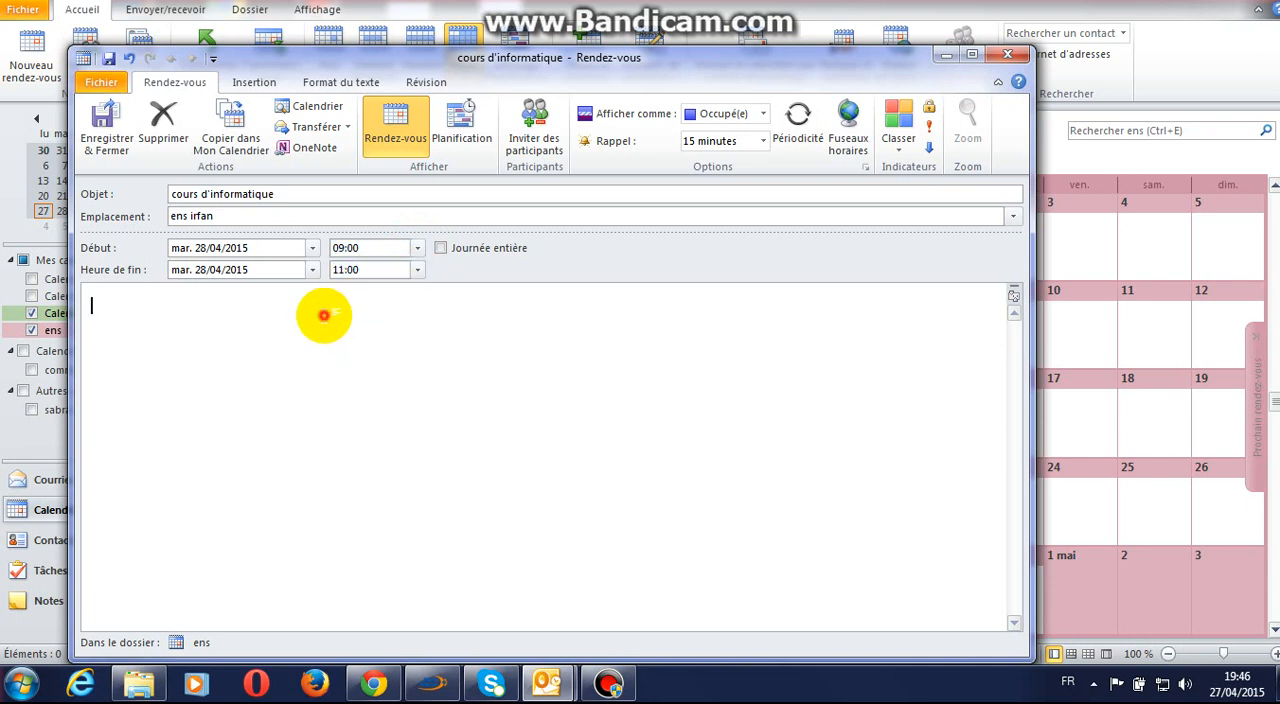
type("p")
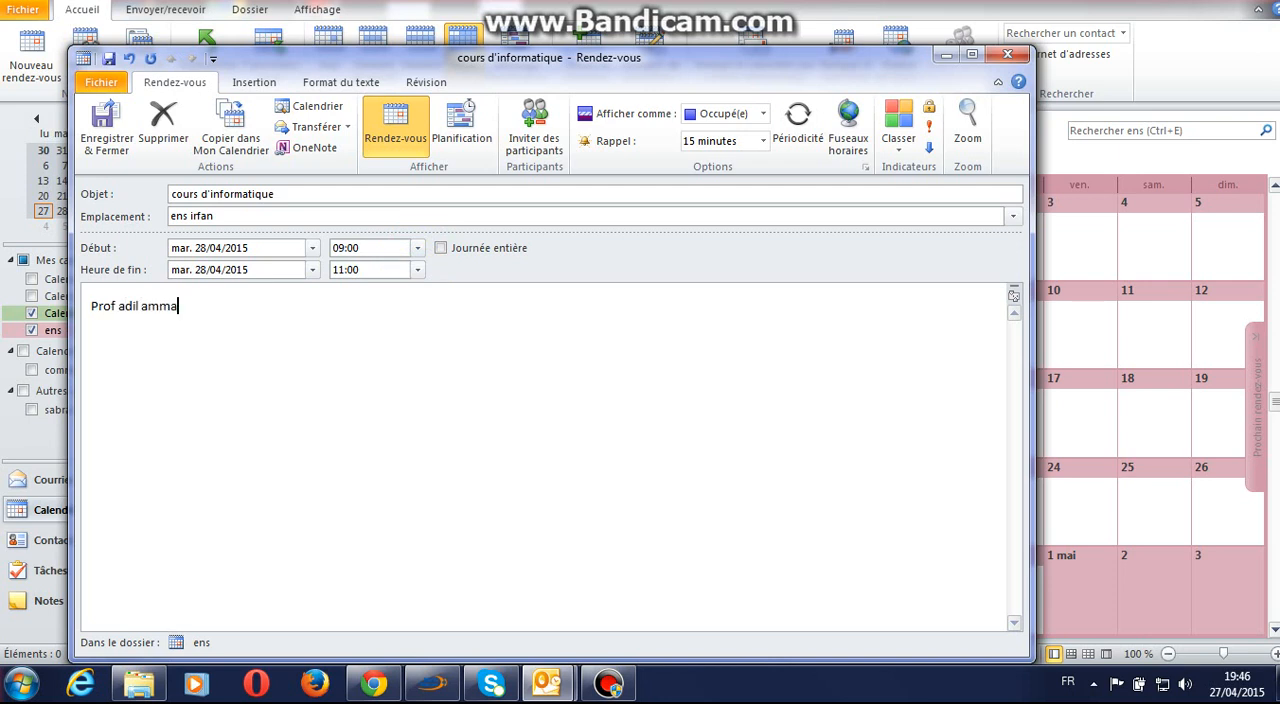
left_click(104, 122)
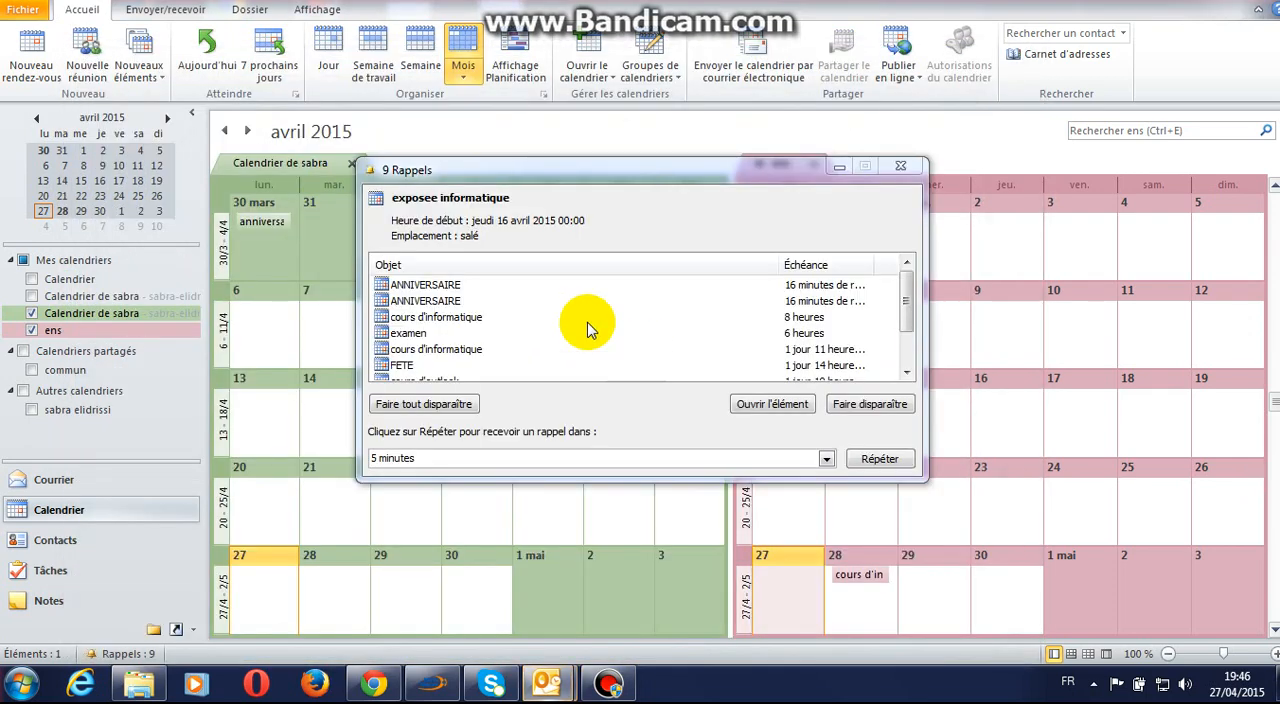
left_click(900, 166)
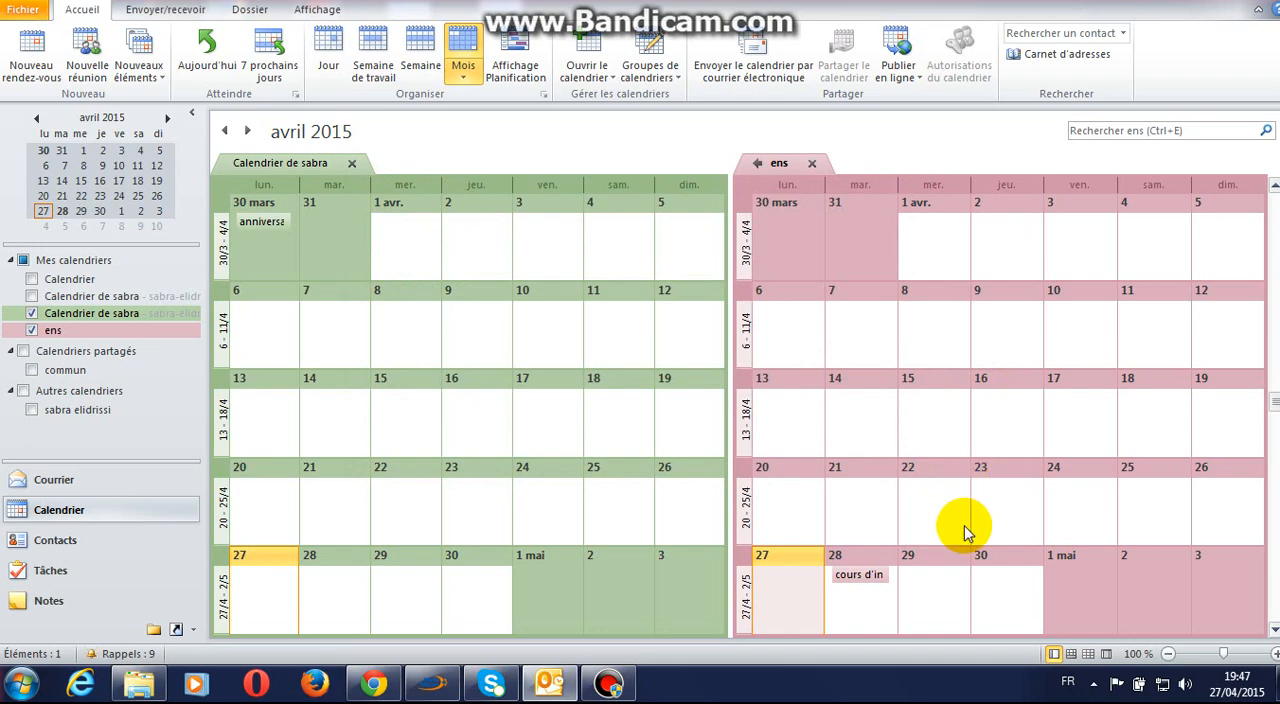
Step: Start an event on 29 April 2015 in the ens calendar with subject "activité" and location "salé"
double_click(932, 590)
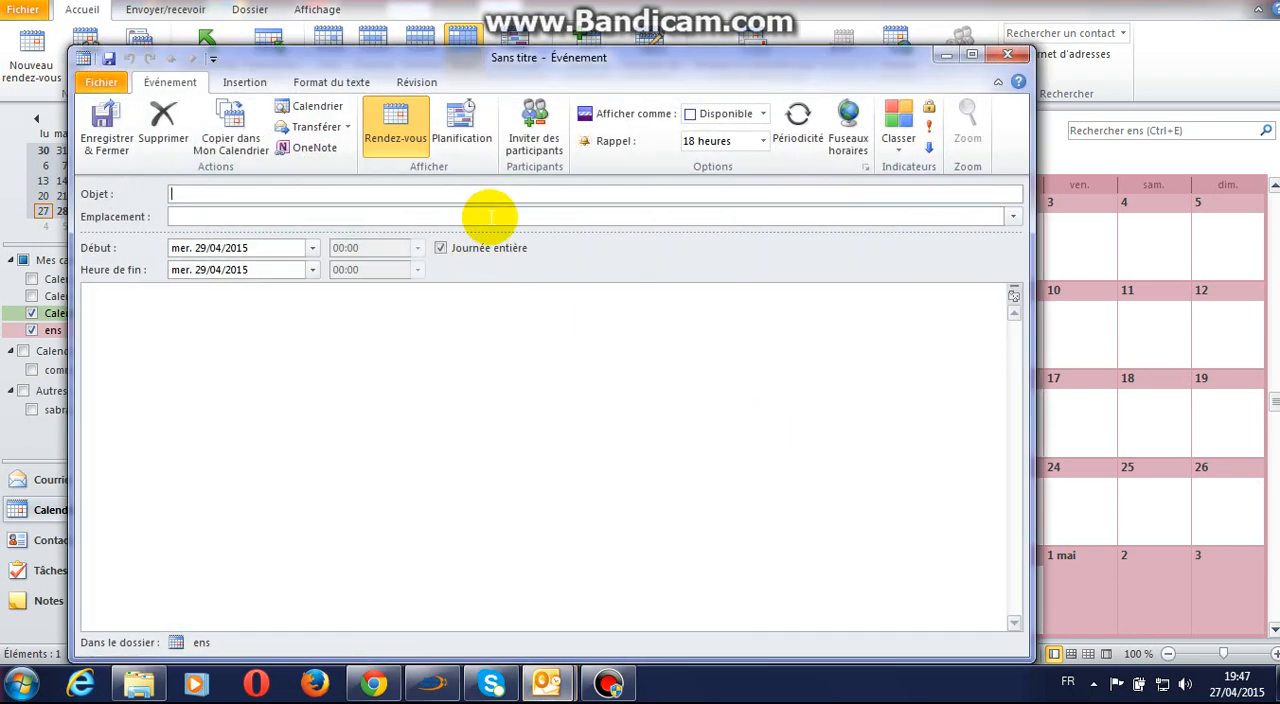
type("activité")
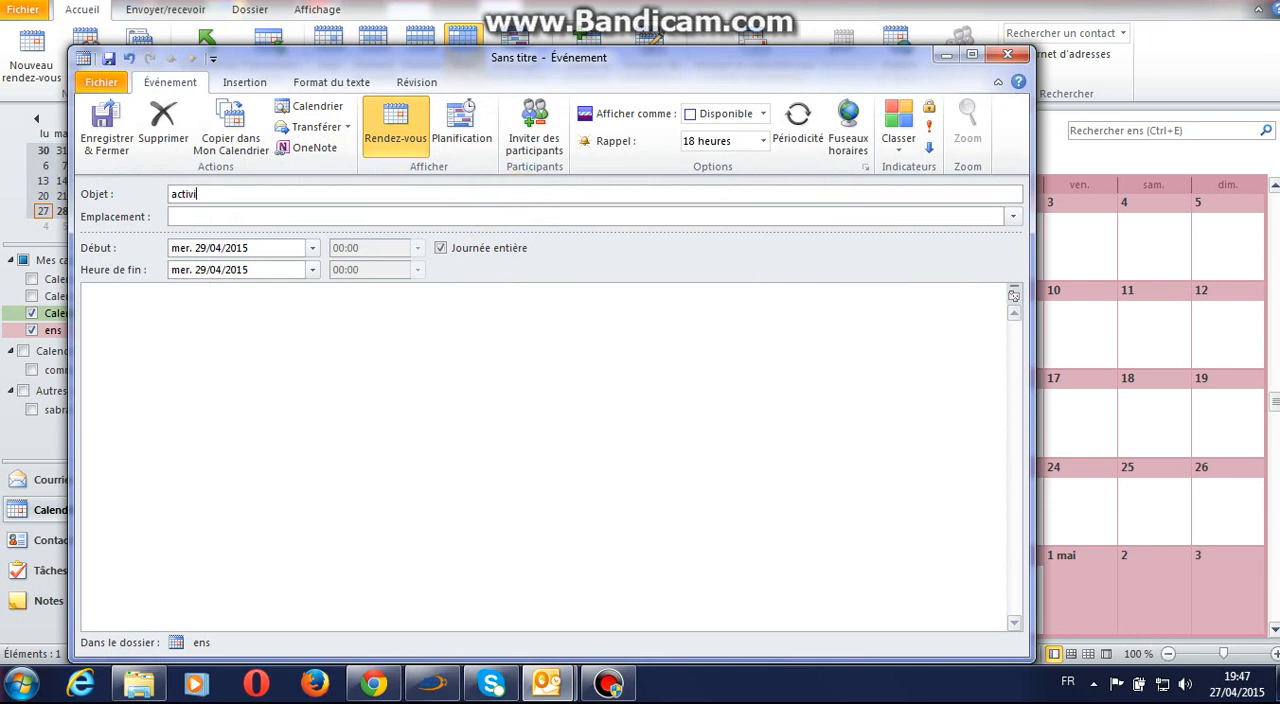
left_click(481, 214)
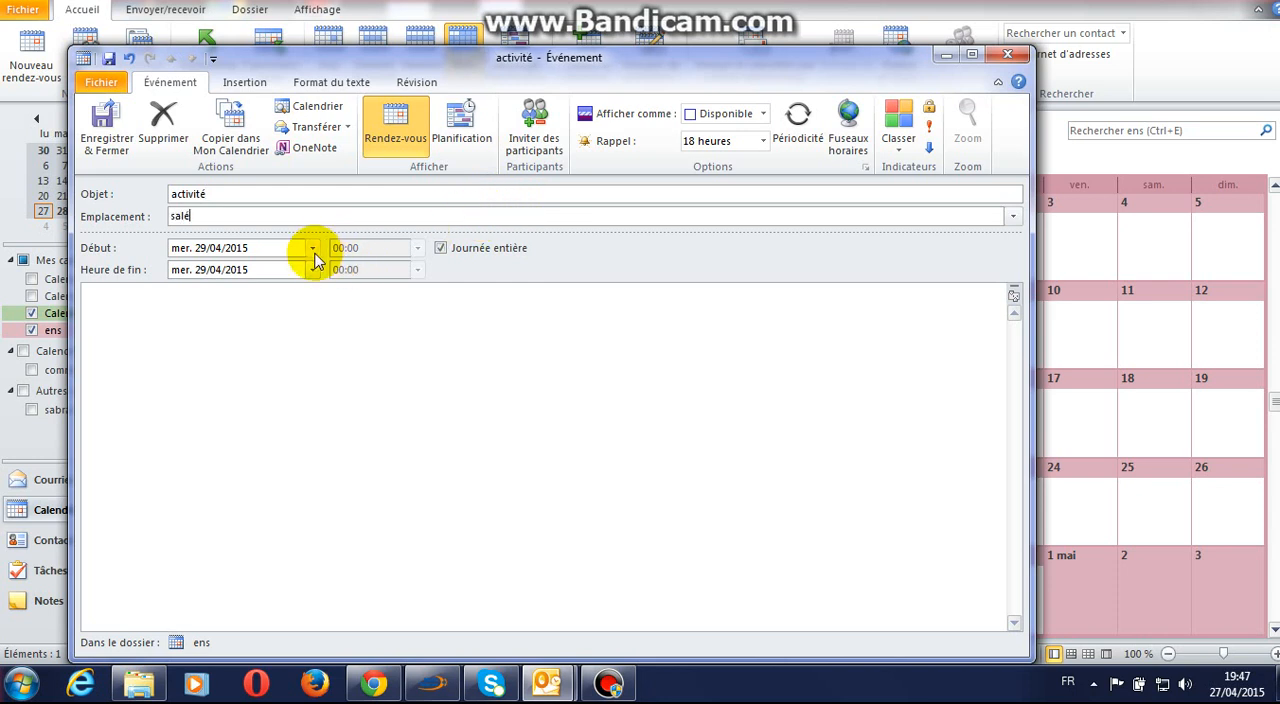
Step: Make the activité event a timed appointment instead of all day, ending at 10:00, and save and close it
left_click(440, 248)
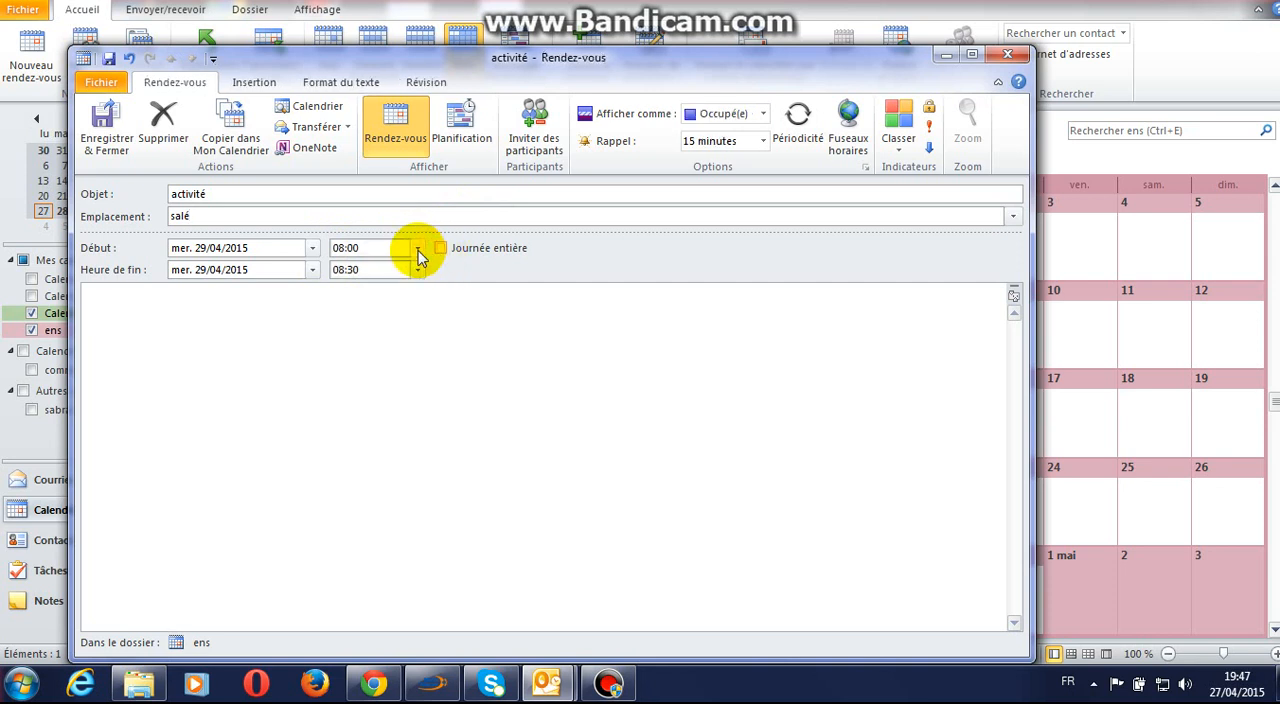
left_click(418, 250)
left_click(418, 252)
left_click(418, 270)
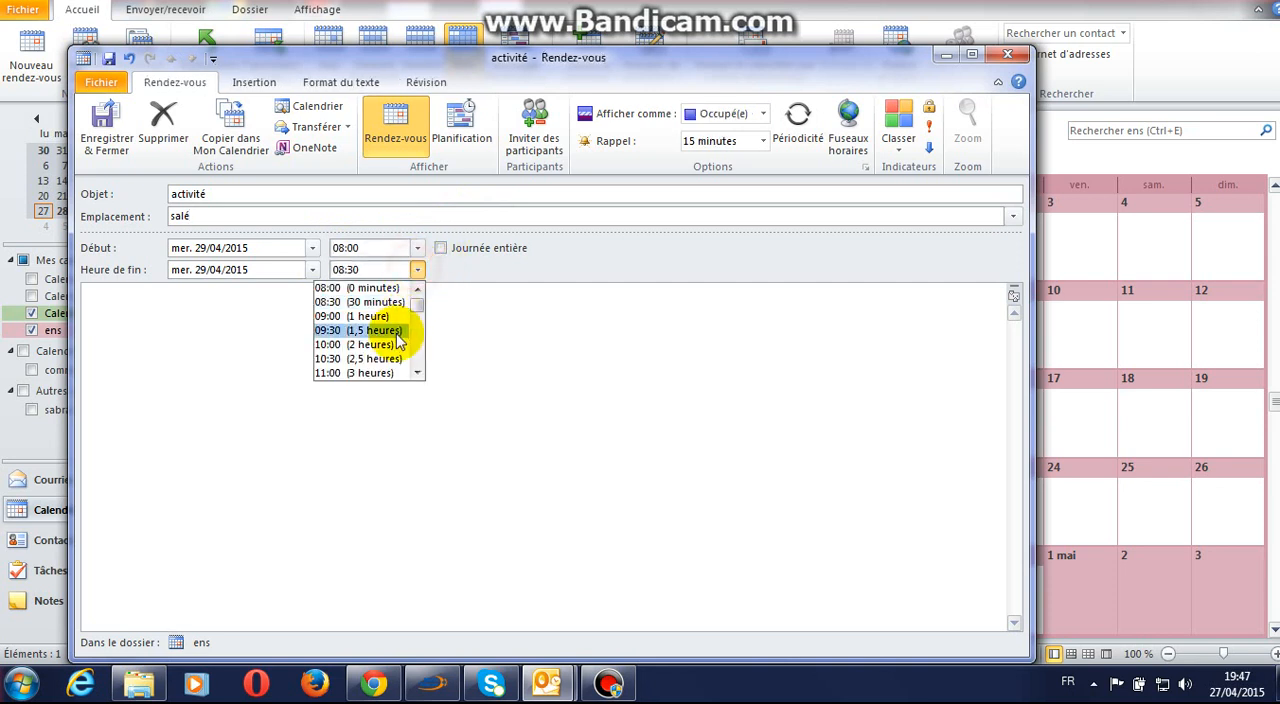
left_click(392, 352)
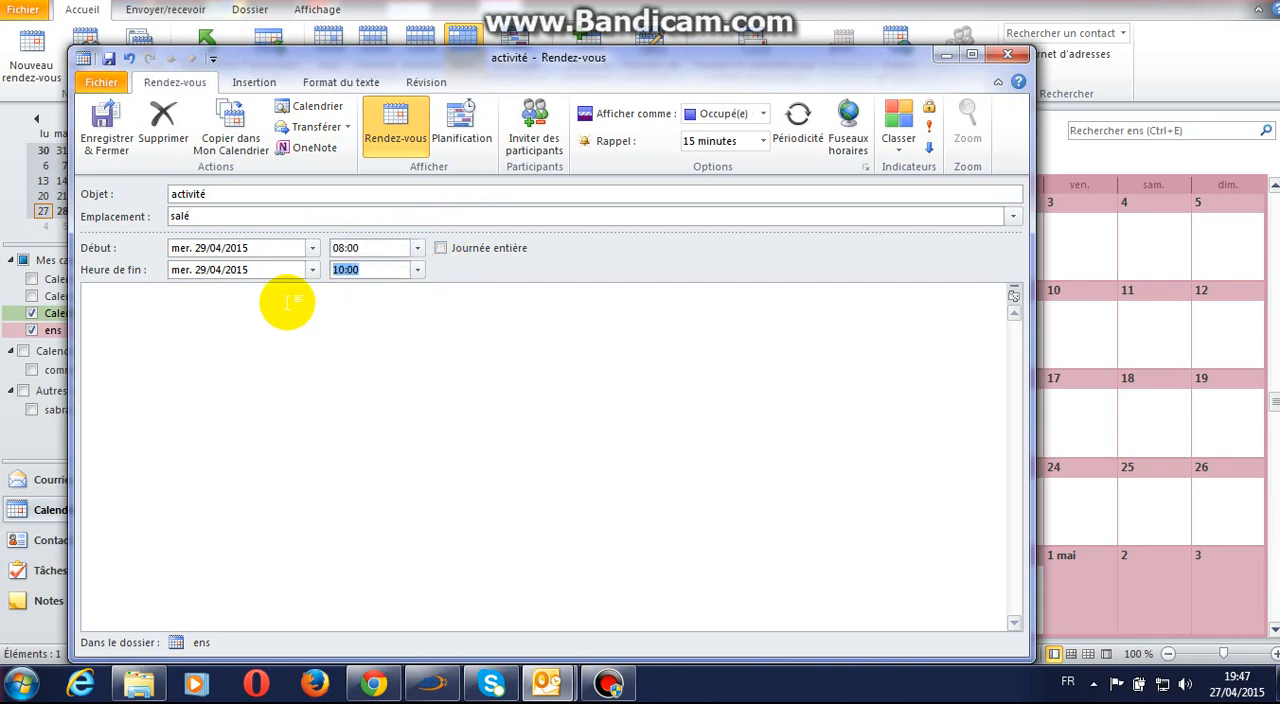
left_click(106, 125)
Step: Start an appointment on 30 April 2015 in the ens calendar with subject "travail" and location "rabat"
left_click(1018, 600)
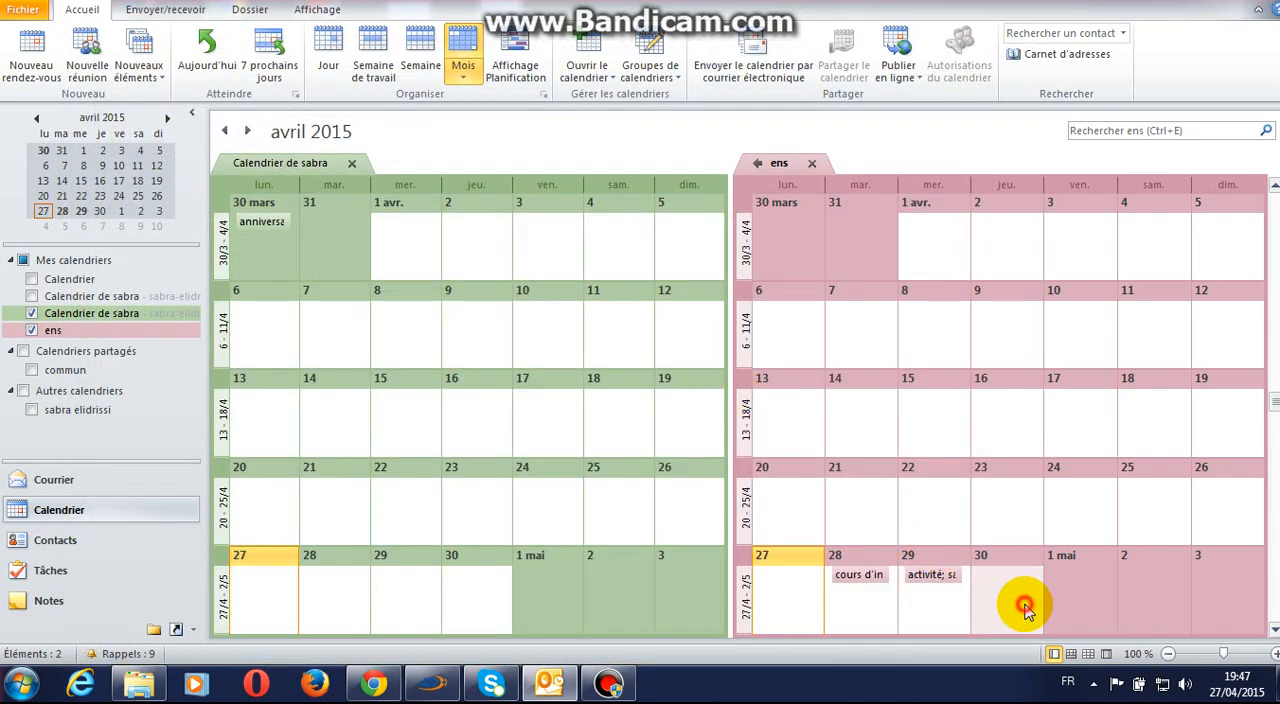
left_click(31, 45)
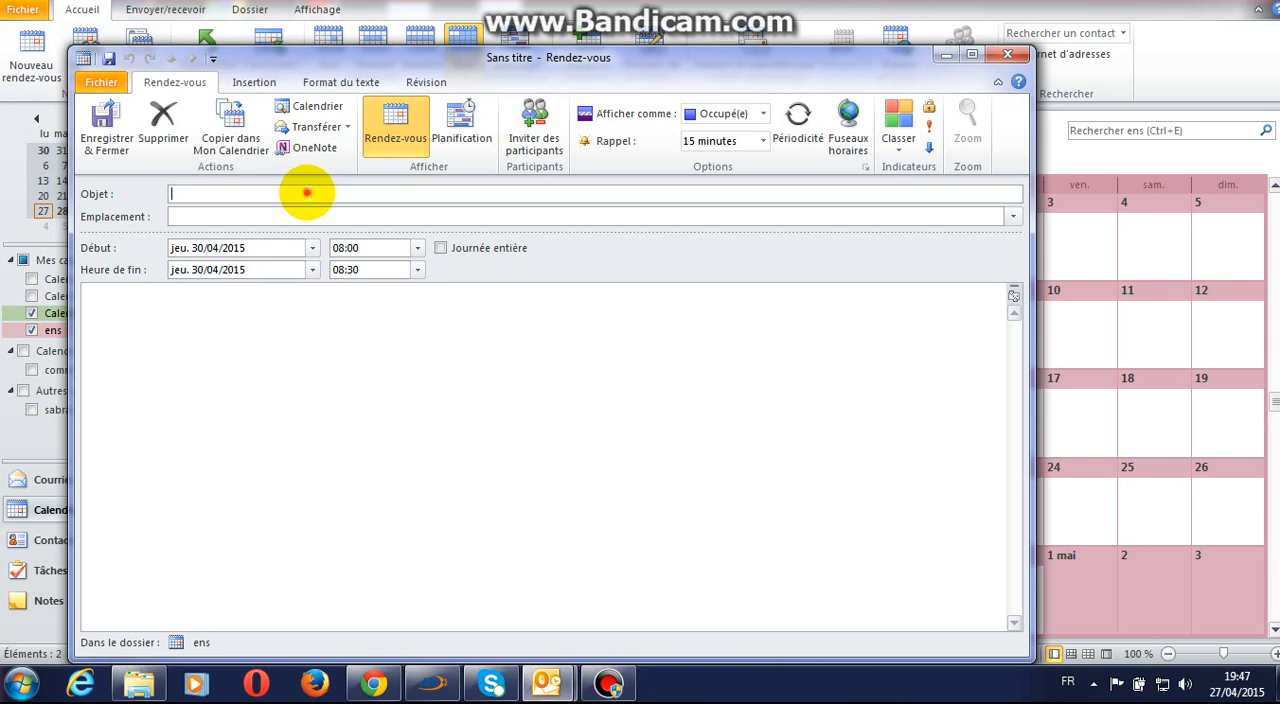
left_click(307, 193)
type("travail")
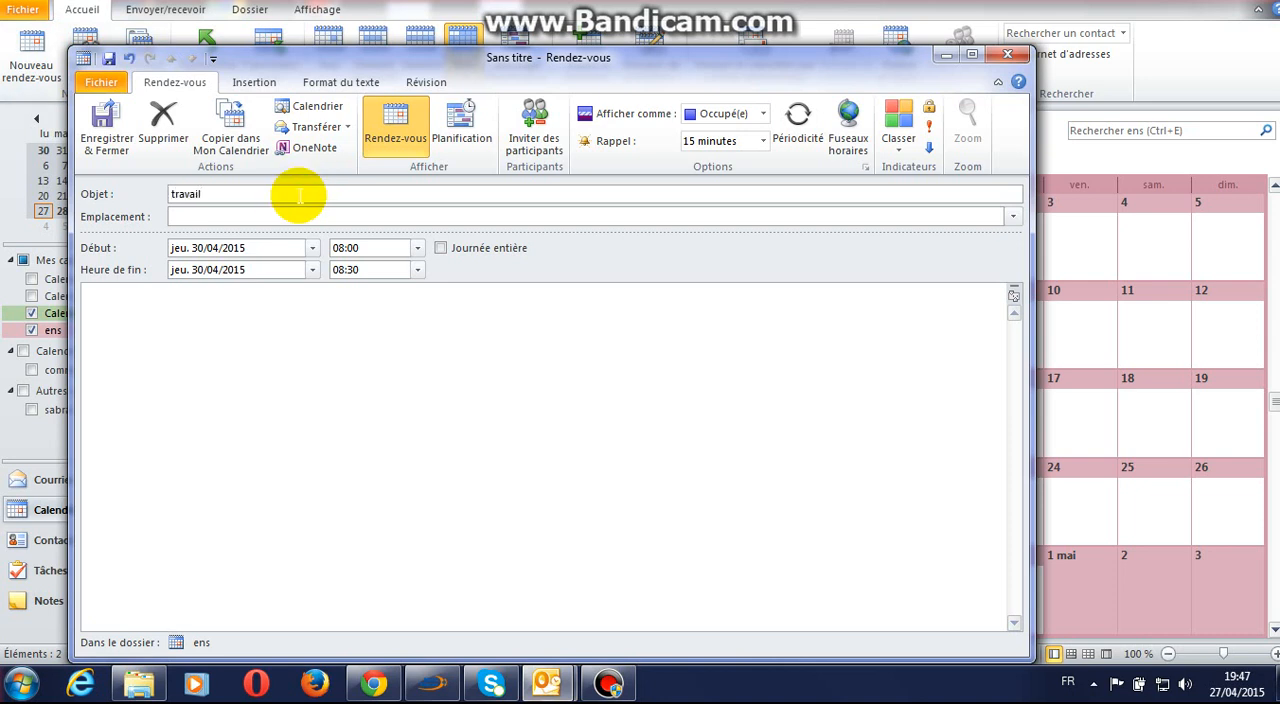
left_click(275, 215)
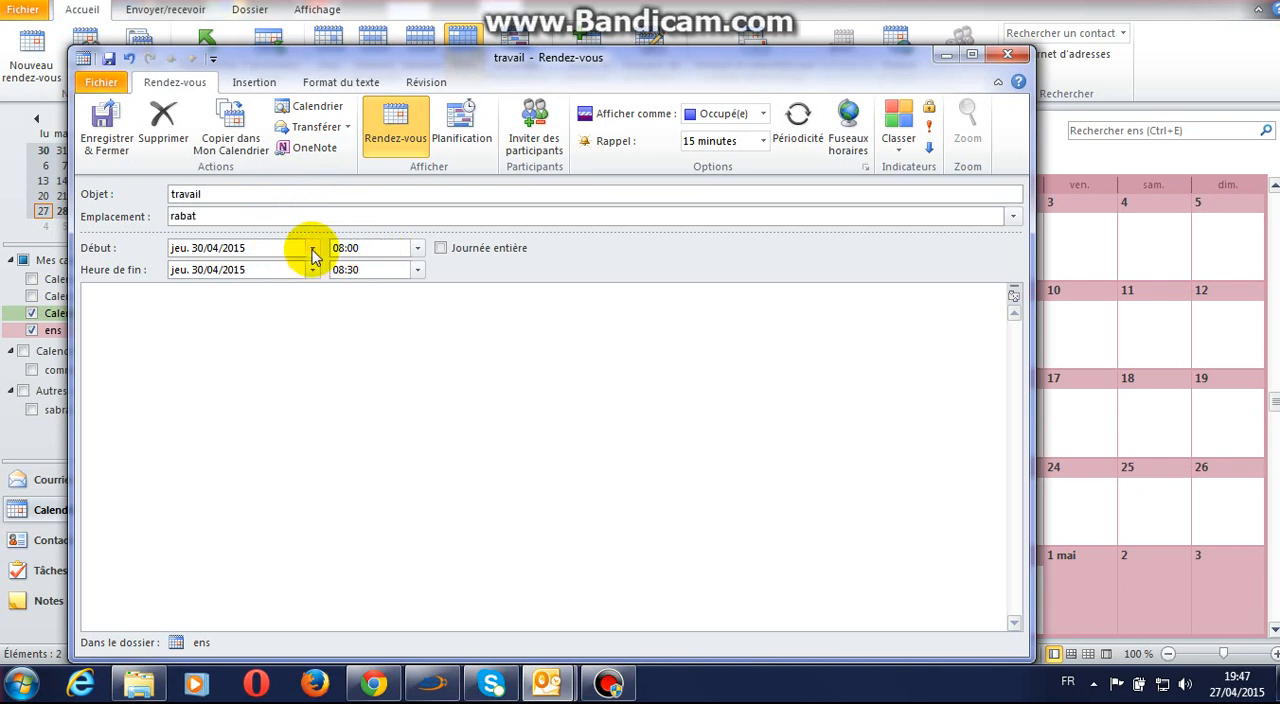
left_click(312, 249)
left_click(312, 249)
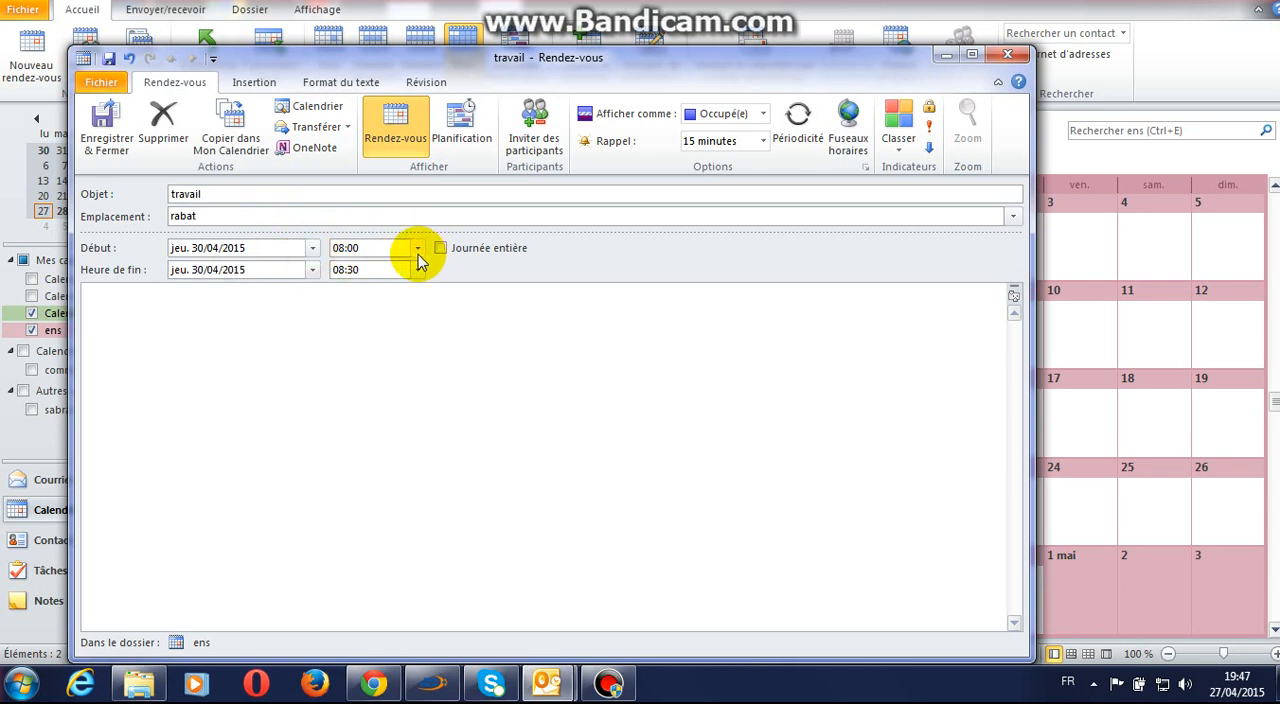
Step: Set the travail appointment's start time to 09:00 and turn its all-day option on and off again
left_click(417, 249)
left_click(398, 295)
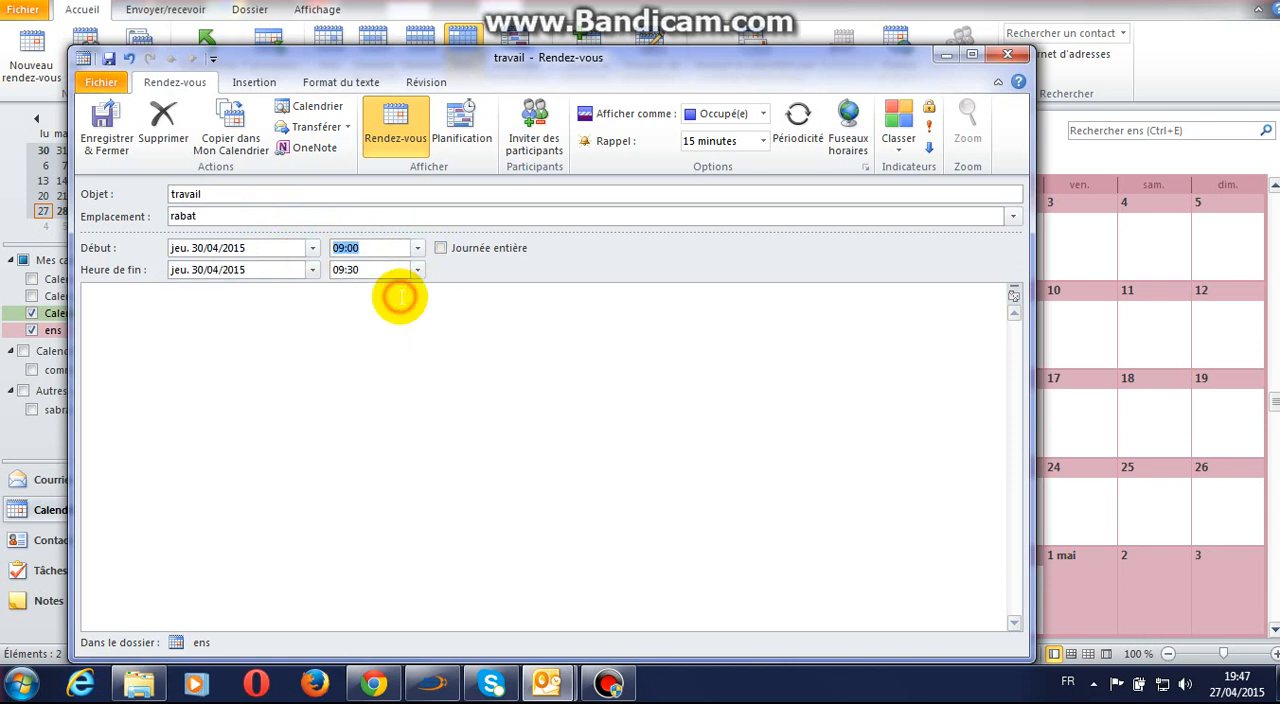
left_click(446, 250)
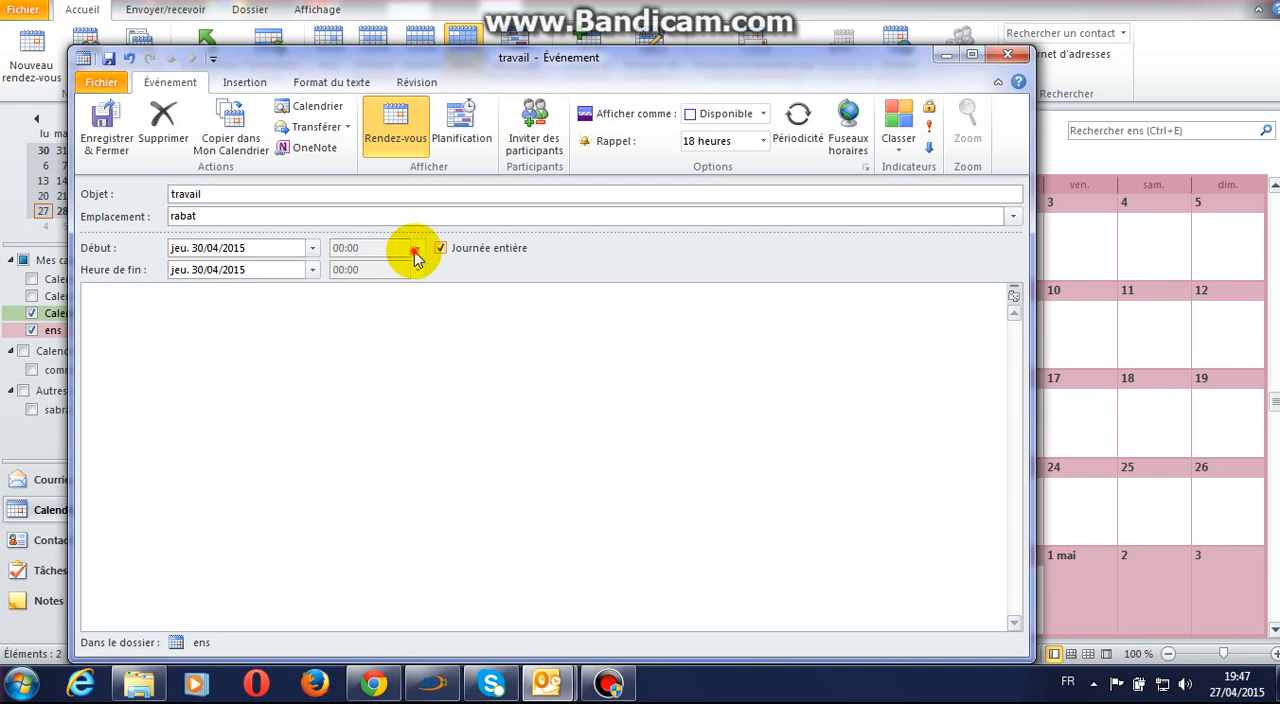
left_click(419, 252)
left_click(420, 252)
left_click(440, 248)
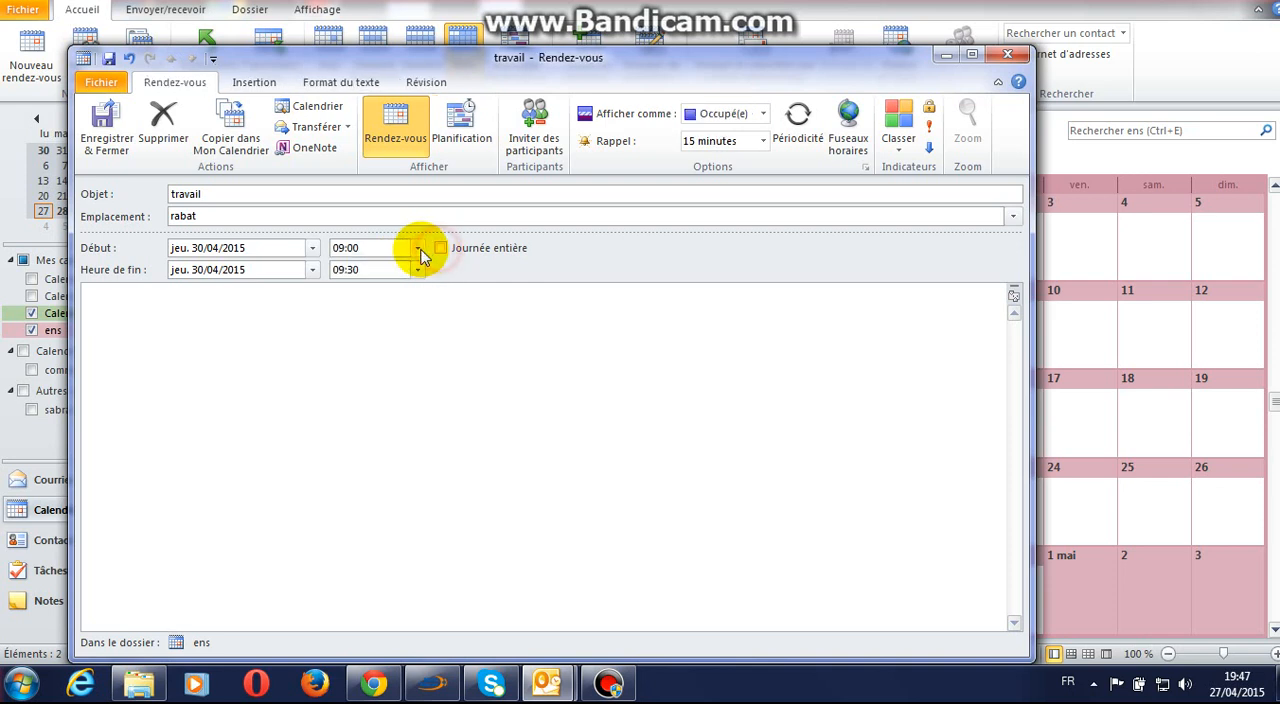
Step: Schedule the travail appointment from 10:30 to 13:00, and save and close it
left_click(419, 252)
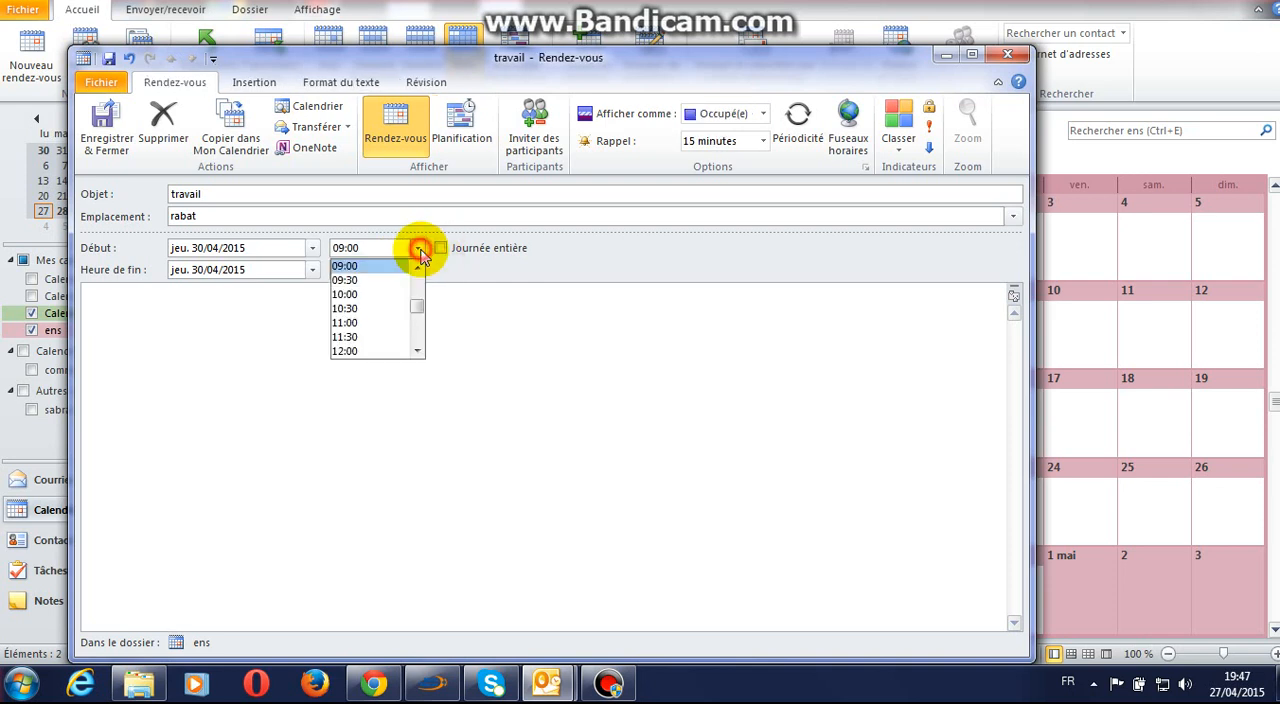
left_click(389, 308)
left_click(417, 270)
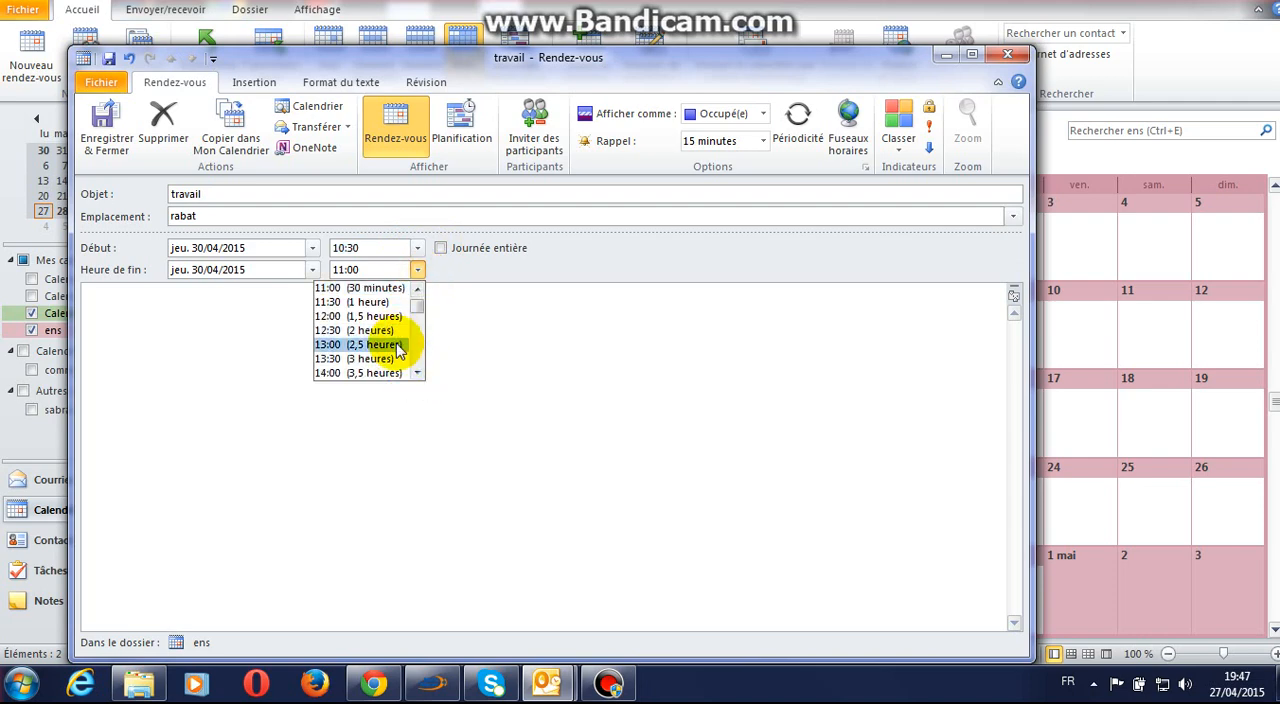
left_click(398, 343)
left_click(117, 163)
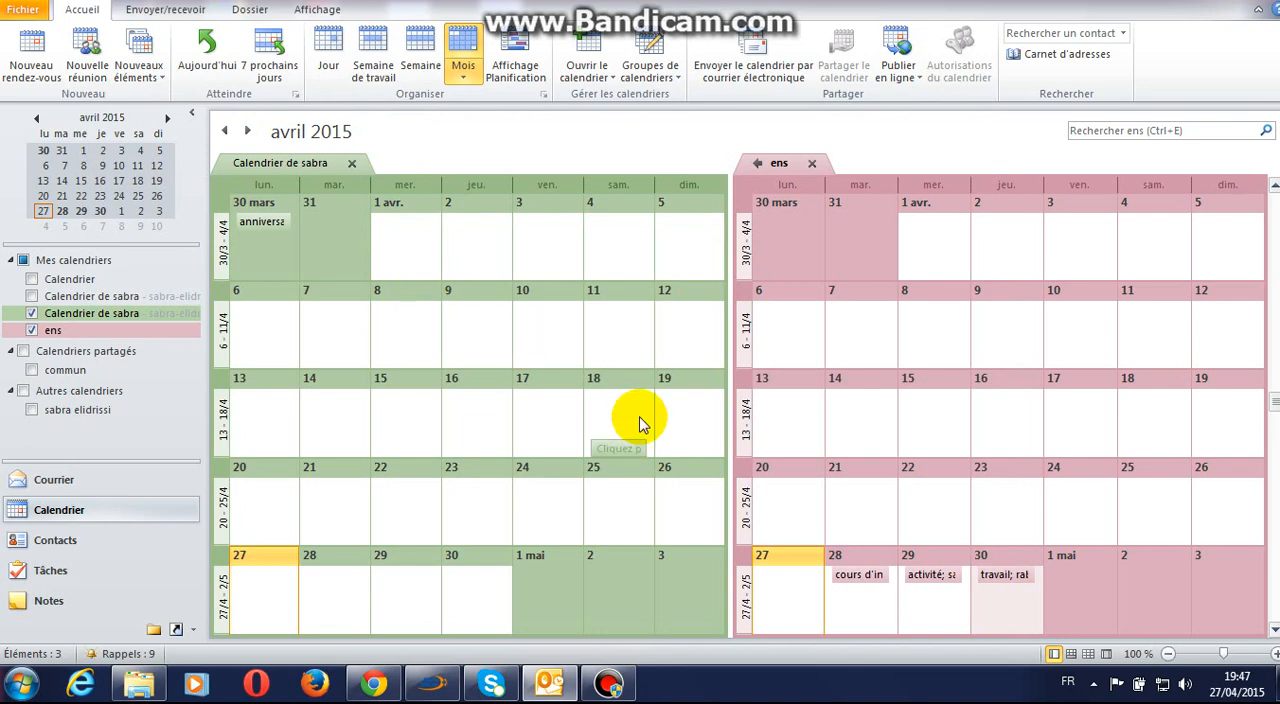
Step: Hide the ens calendar and prepare an e-mail containing the personal Hotmail calendar's availability for Les 7 prochains jours
left_click(68, 336)
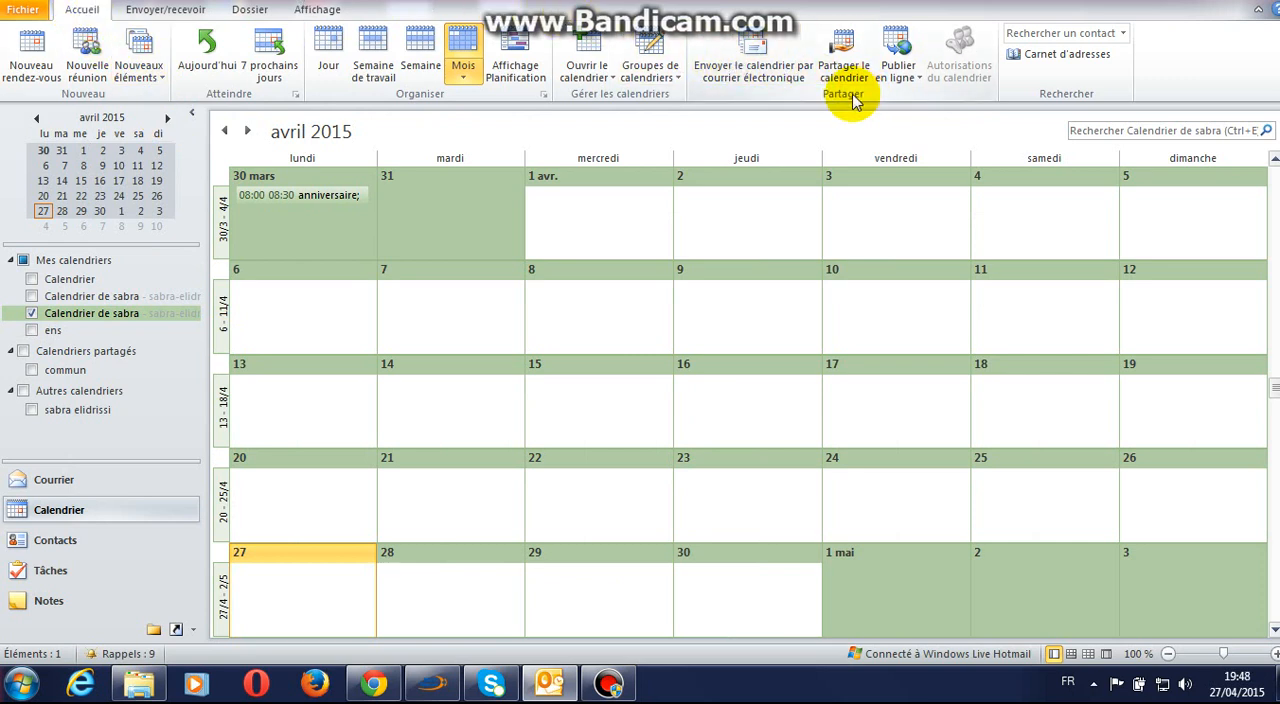
left_click(790, 68)
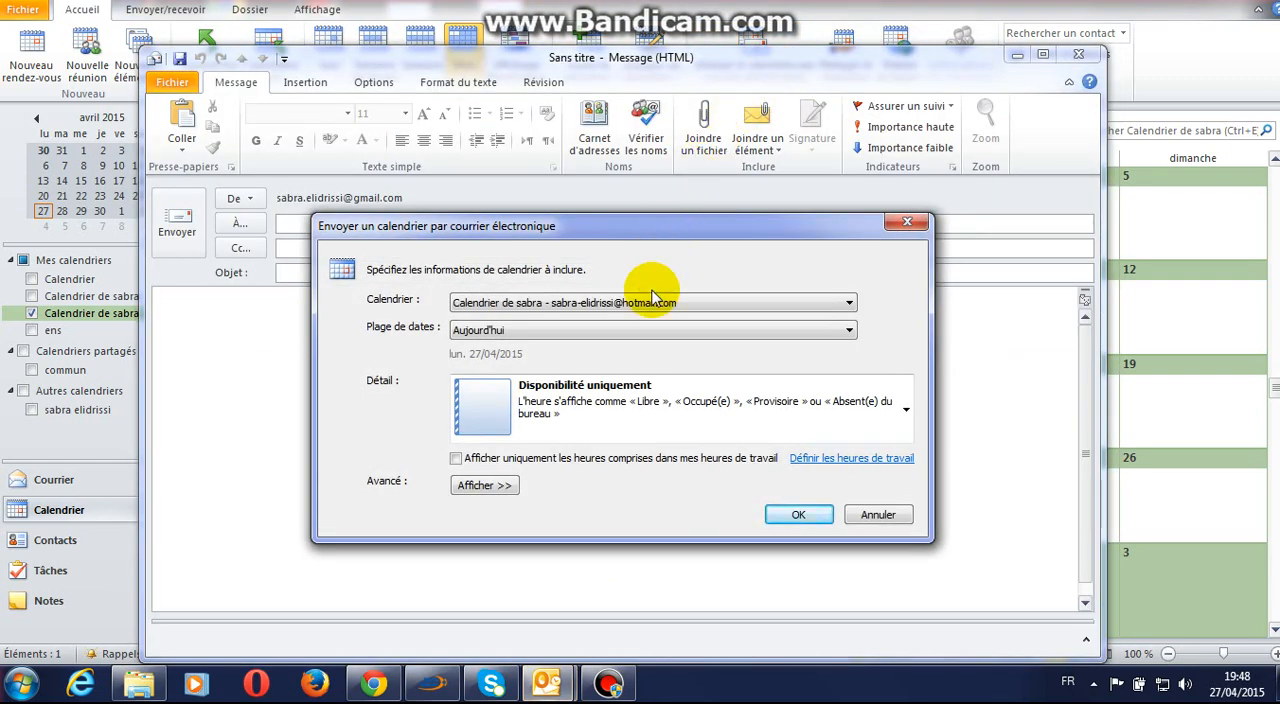
left_click(578, 311)
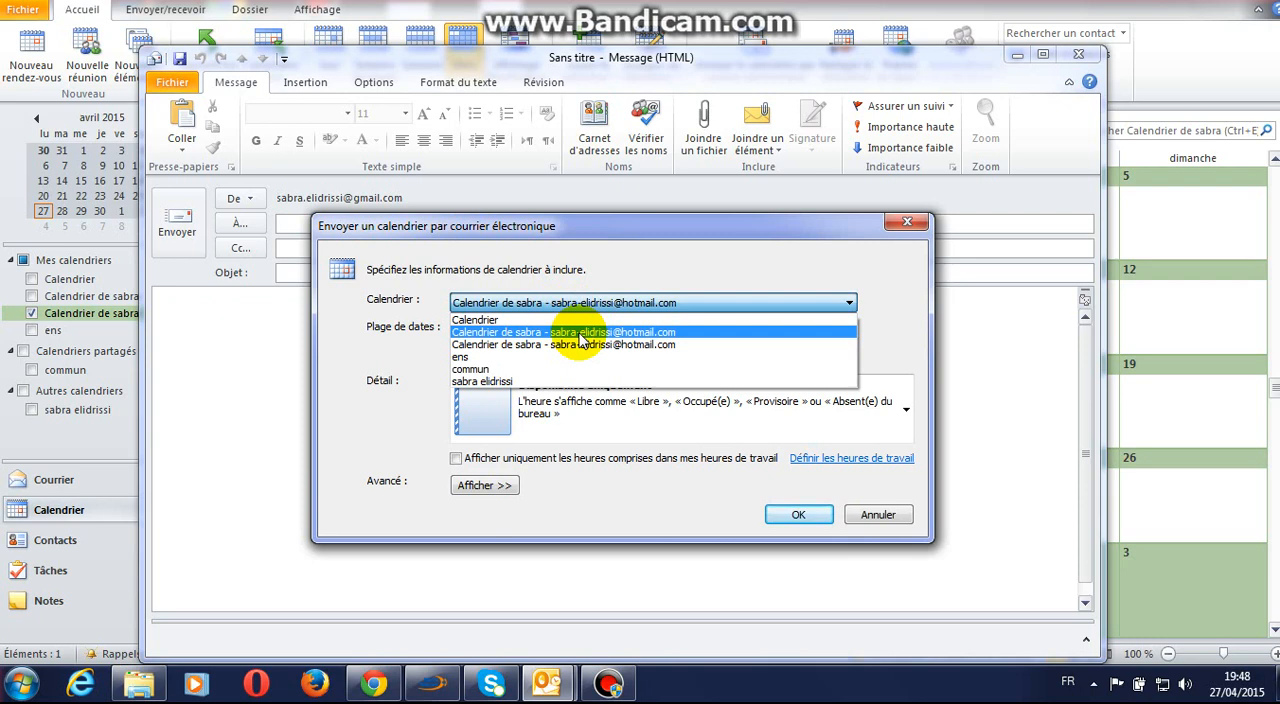
left_click(580, 336)
left_click(587, 330)
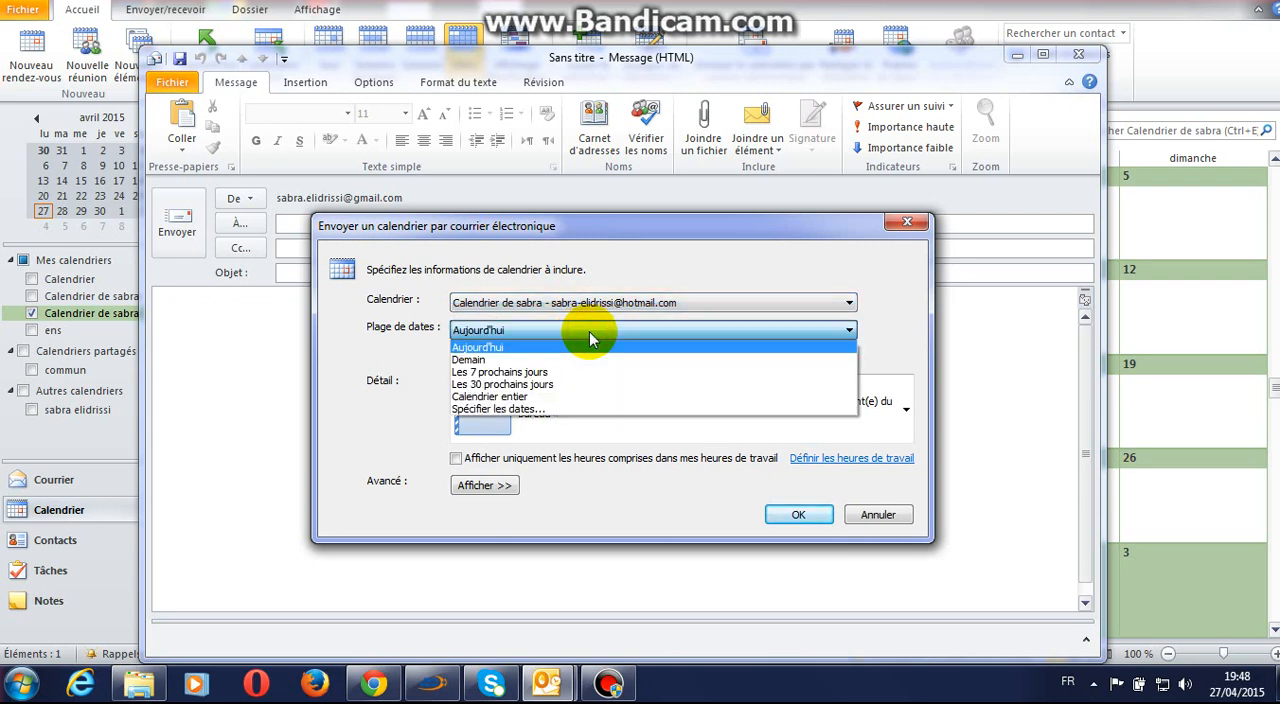
left_click(590, 376)
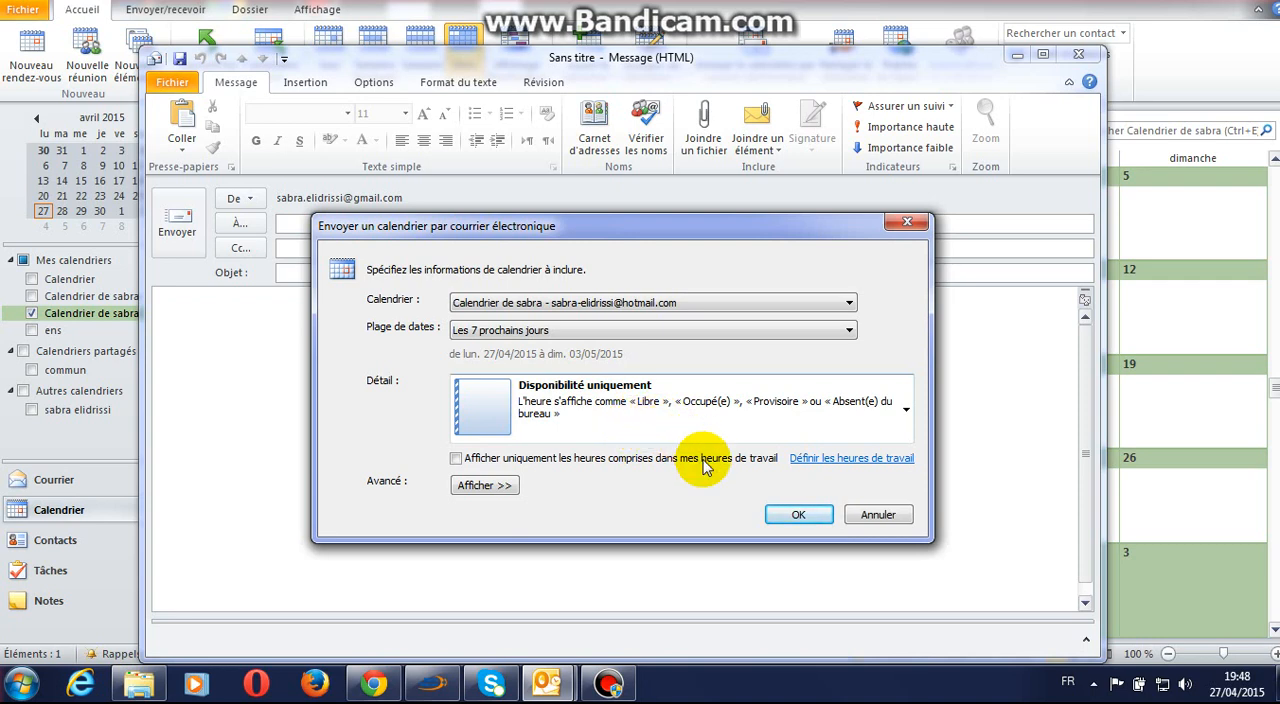
left_click(768, 520)
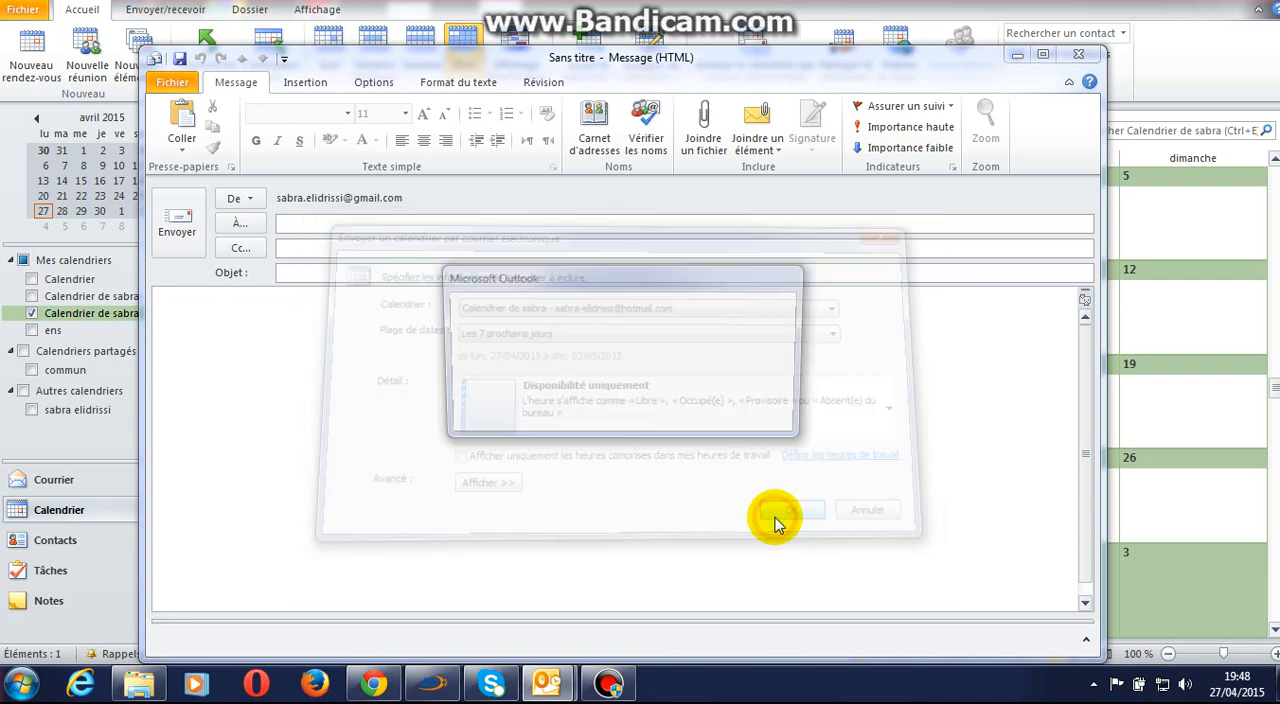
left_click(645, 366)
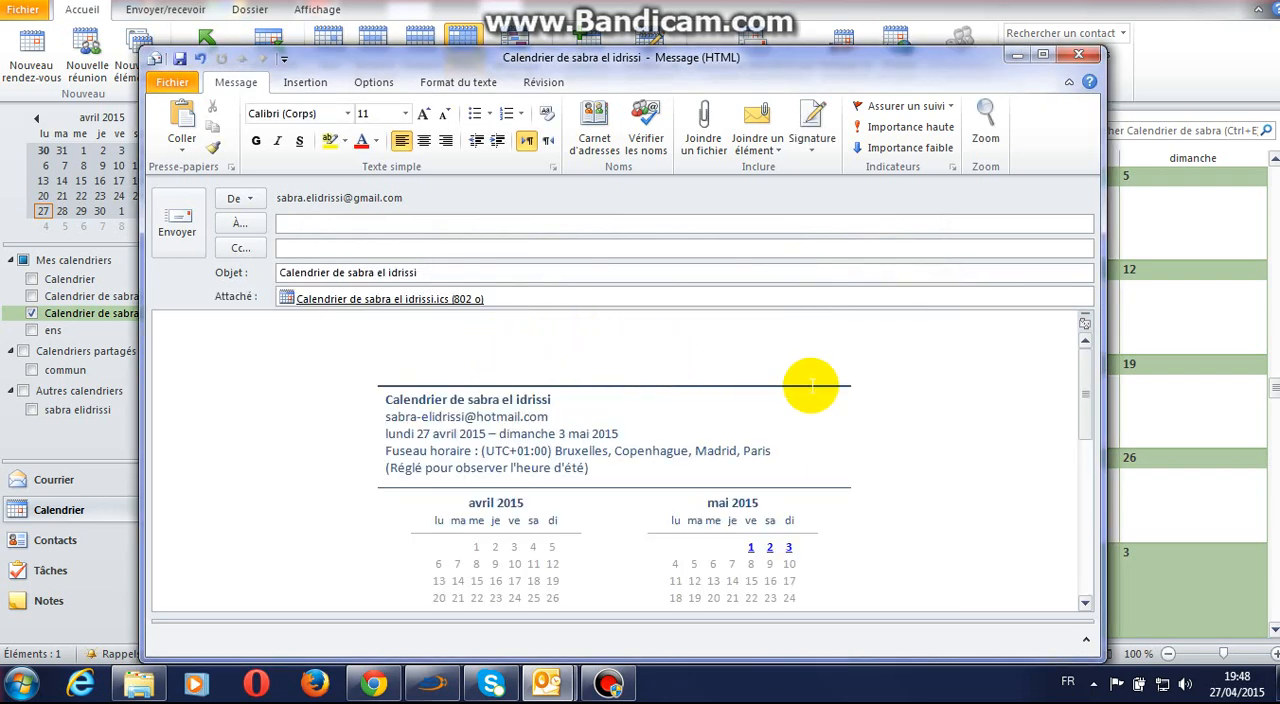
Step: Look through the generated calendar message, address it to the contact's e-mail, and send it
mouse_move(1090, 393)
left_mouse_down()
mouse_move(1086, 509)
mouse_move(1086, 385)
left_mouse_up()
left_click(826, 223)
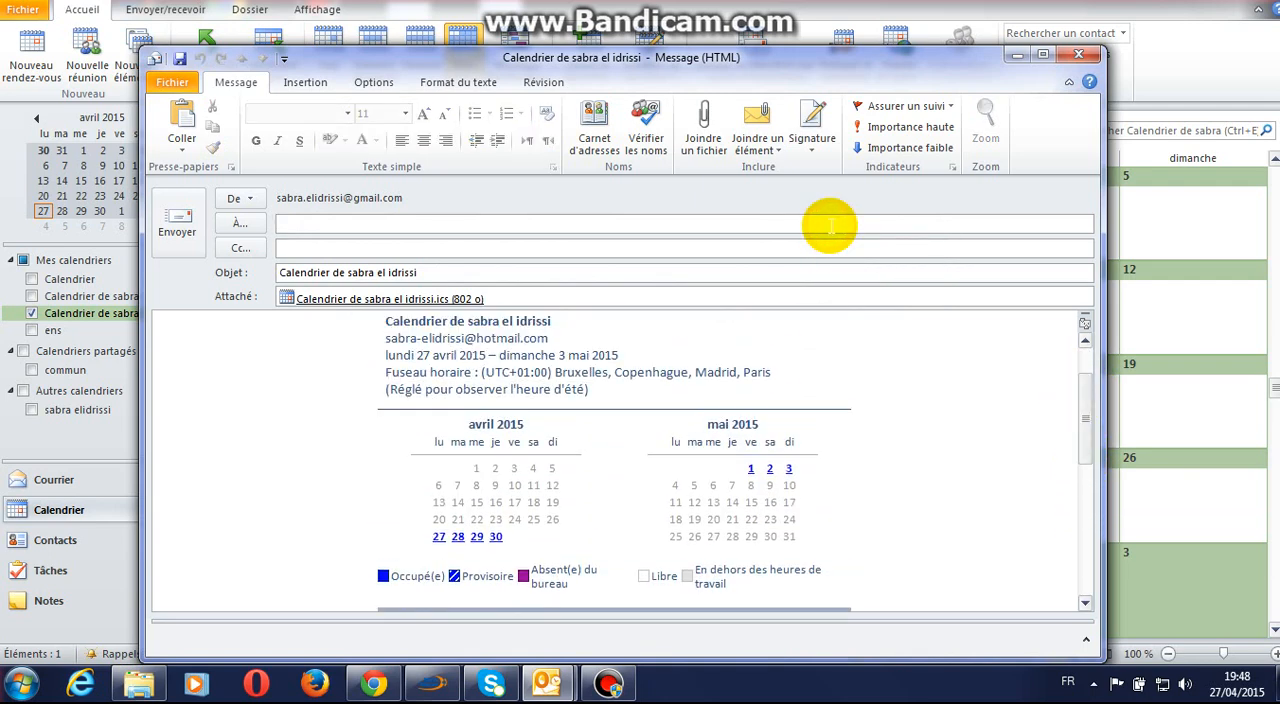
type("ch")
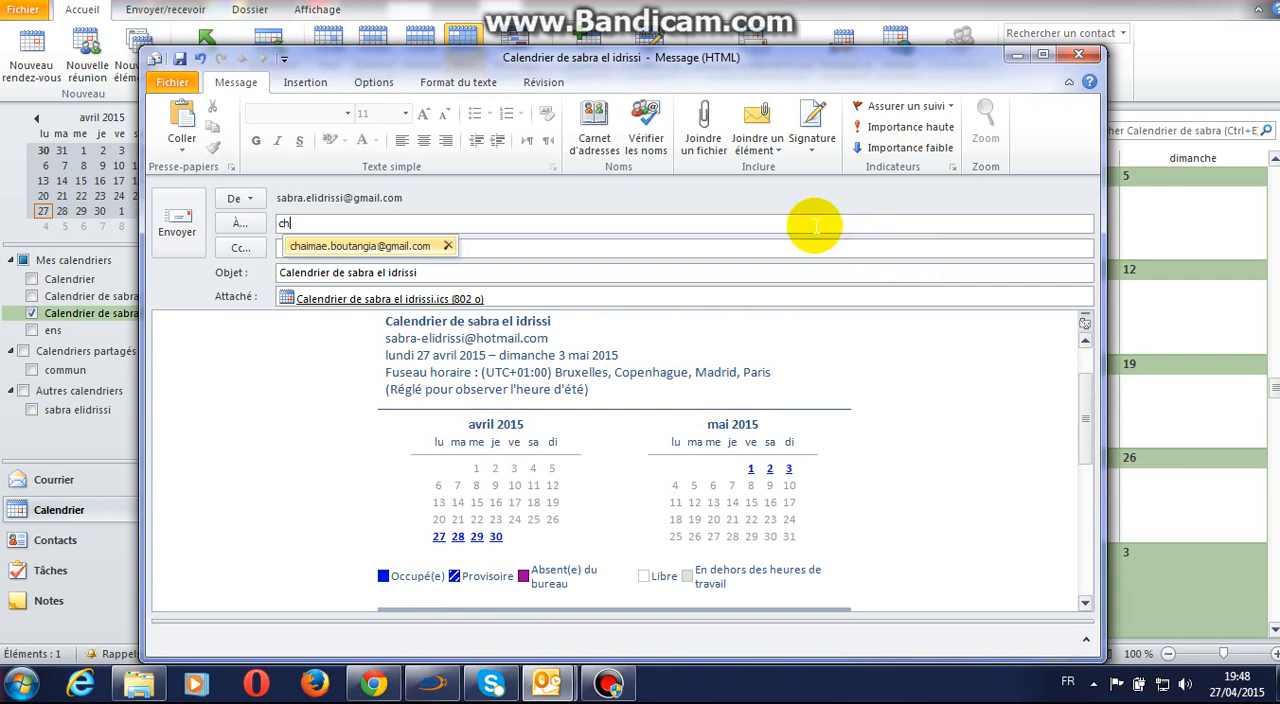
left_click(418, 246)
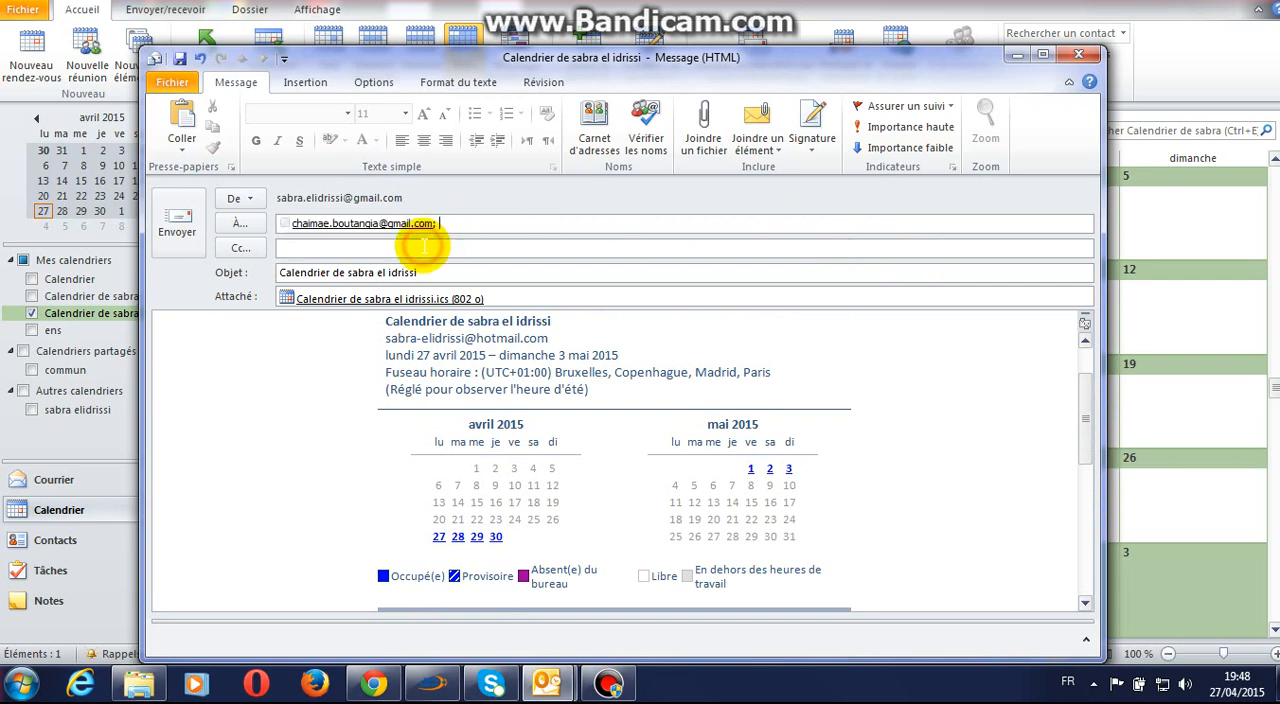
left_click(194, 242)
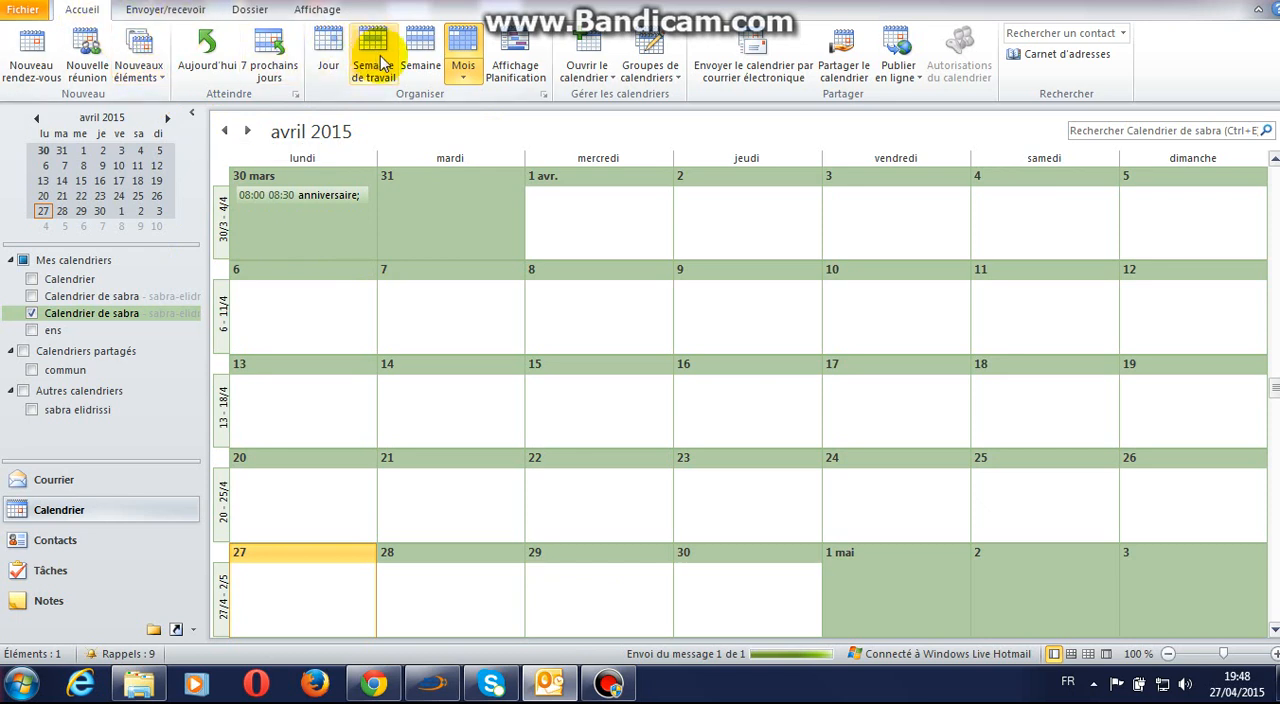
Step: Start sharing the calendar, switch to the browser's open Outlook.com sharing form, and add the suggested contact as recipient
left_click(843, 66)
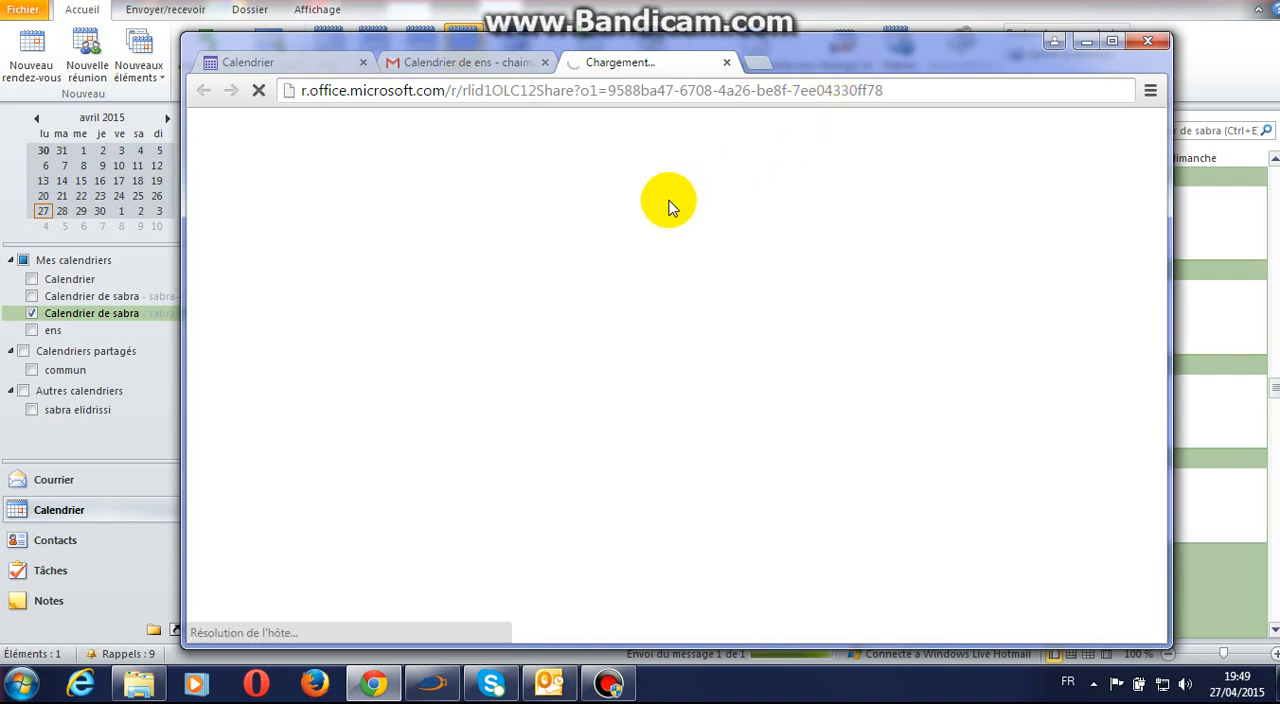
left_click(327, 63)
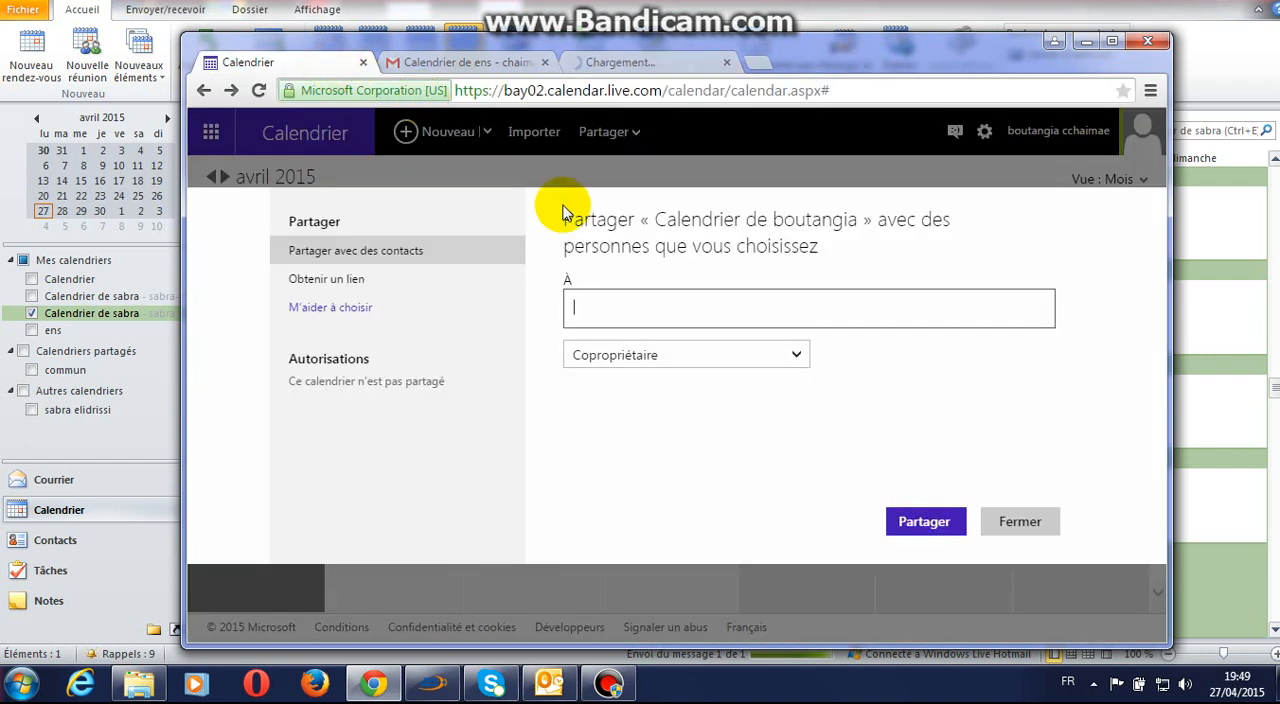
left_click(632, 294)
type("c")
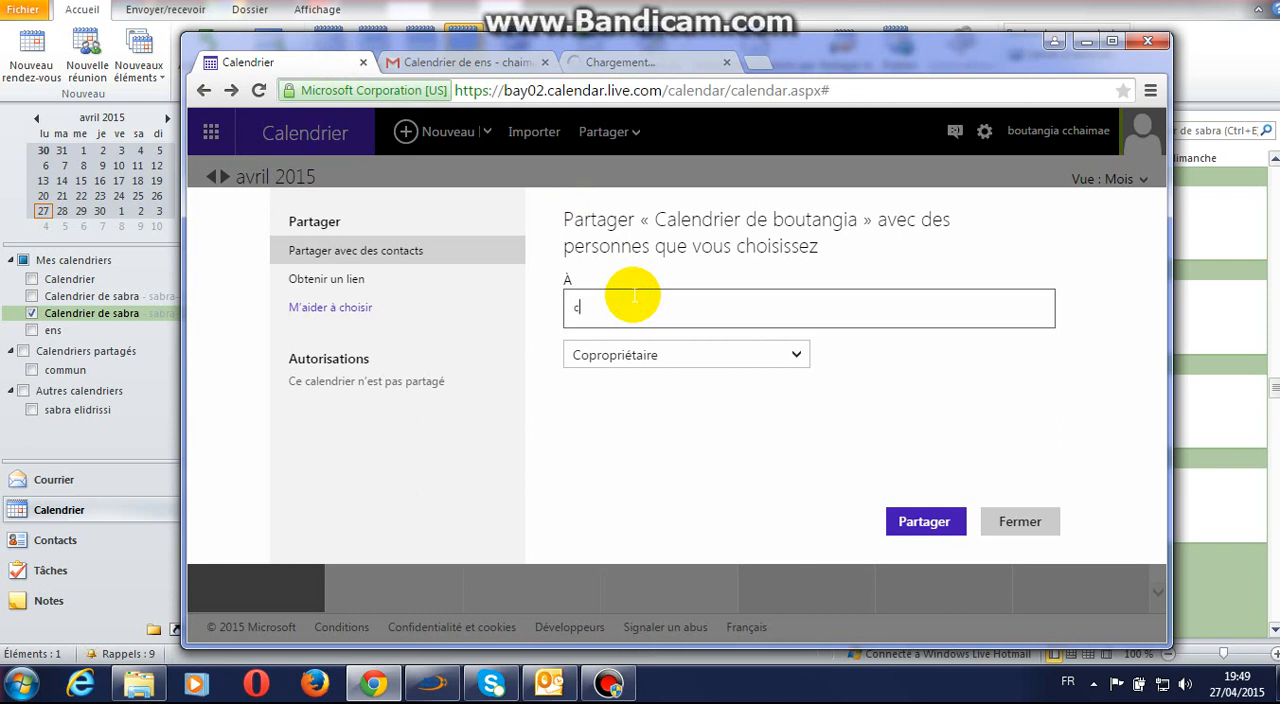
type("ha")
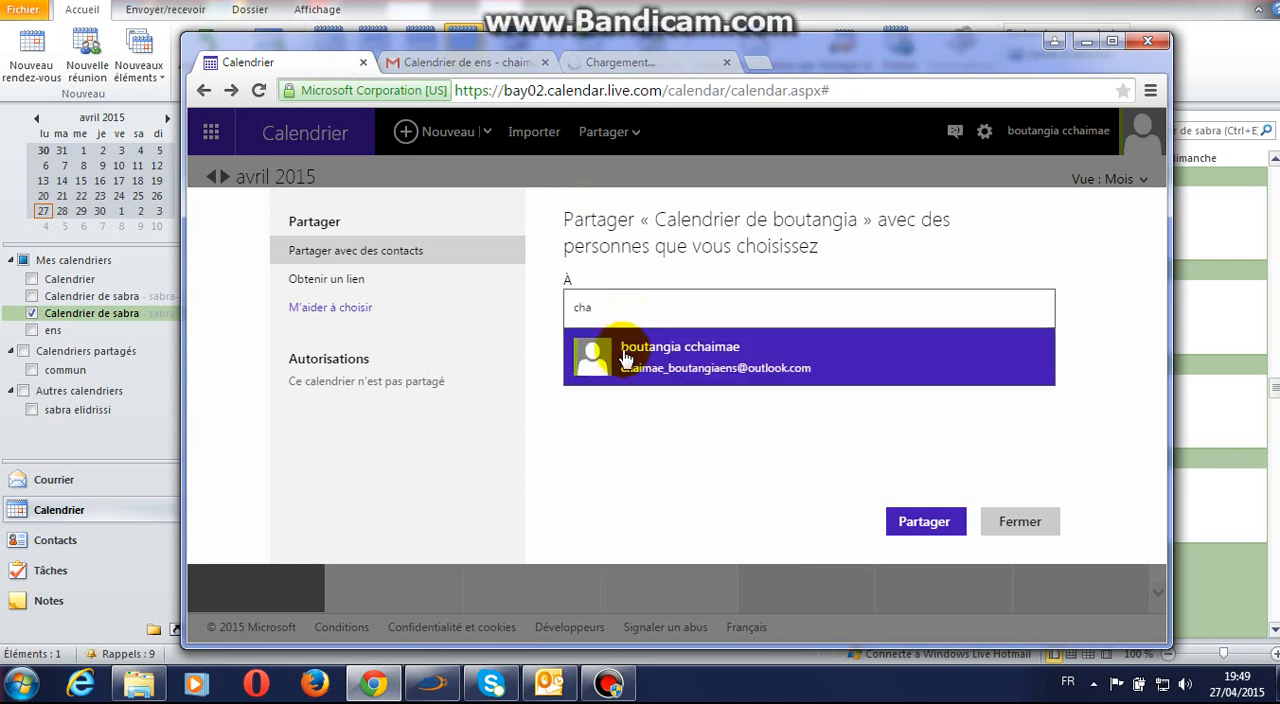
left_click(625, 358)
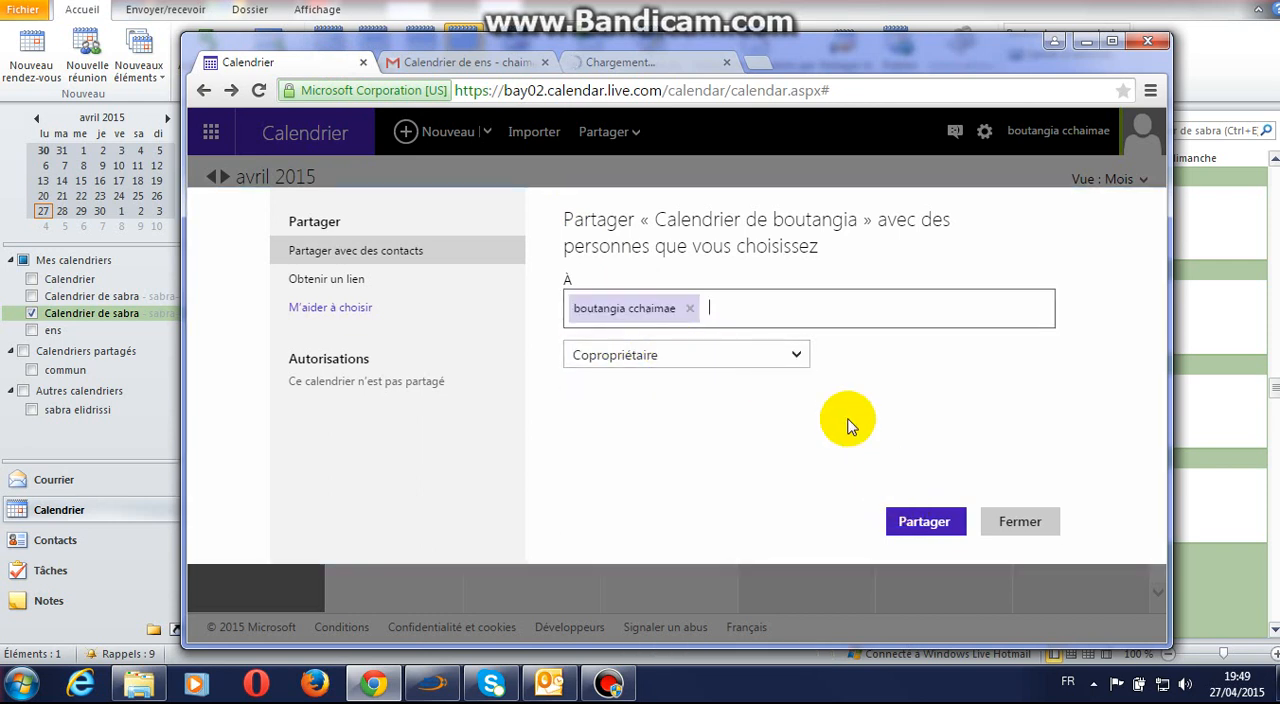
Step: Review the permission levels for the contact, keep Copropriétaire, and try to share the calendar
left_click(795, 356)
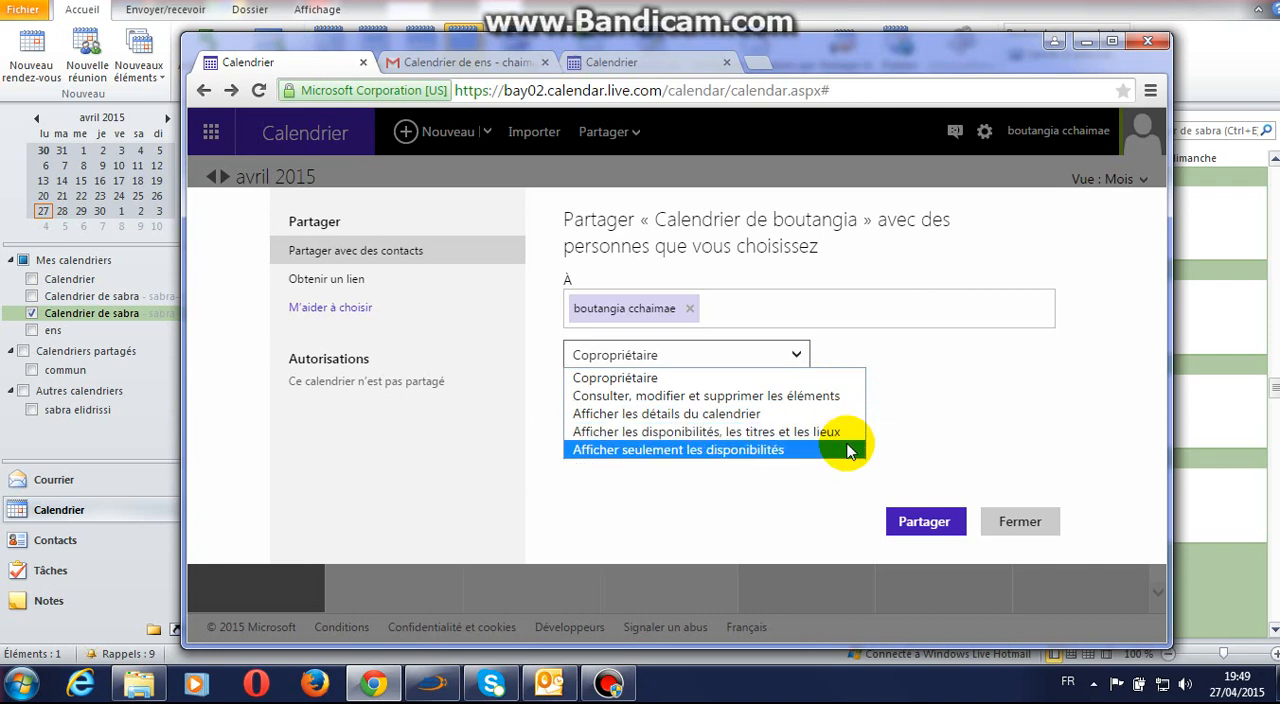
left_click(903, 469)
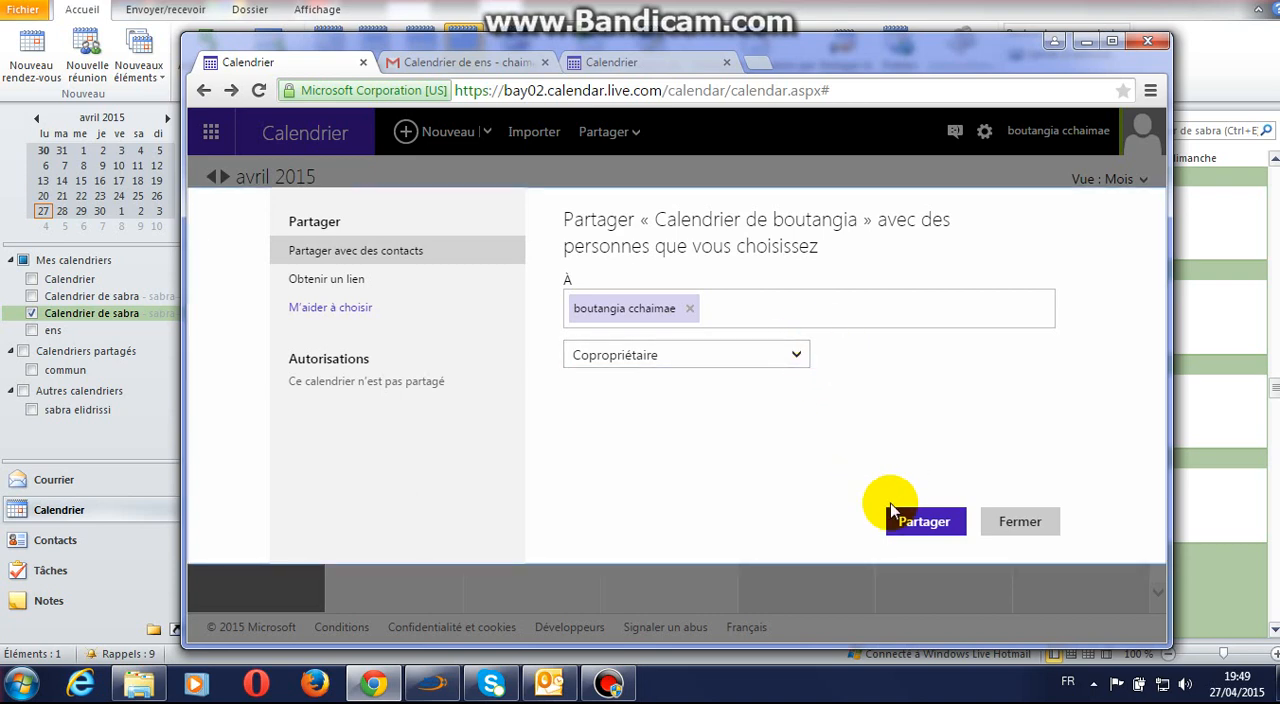
left_click(905, 525)
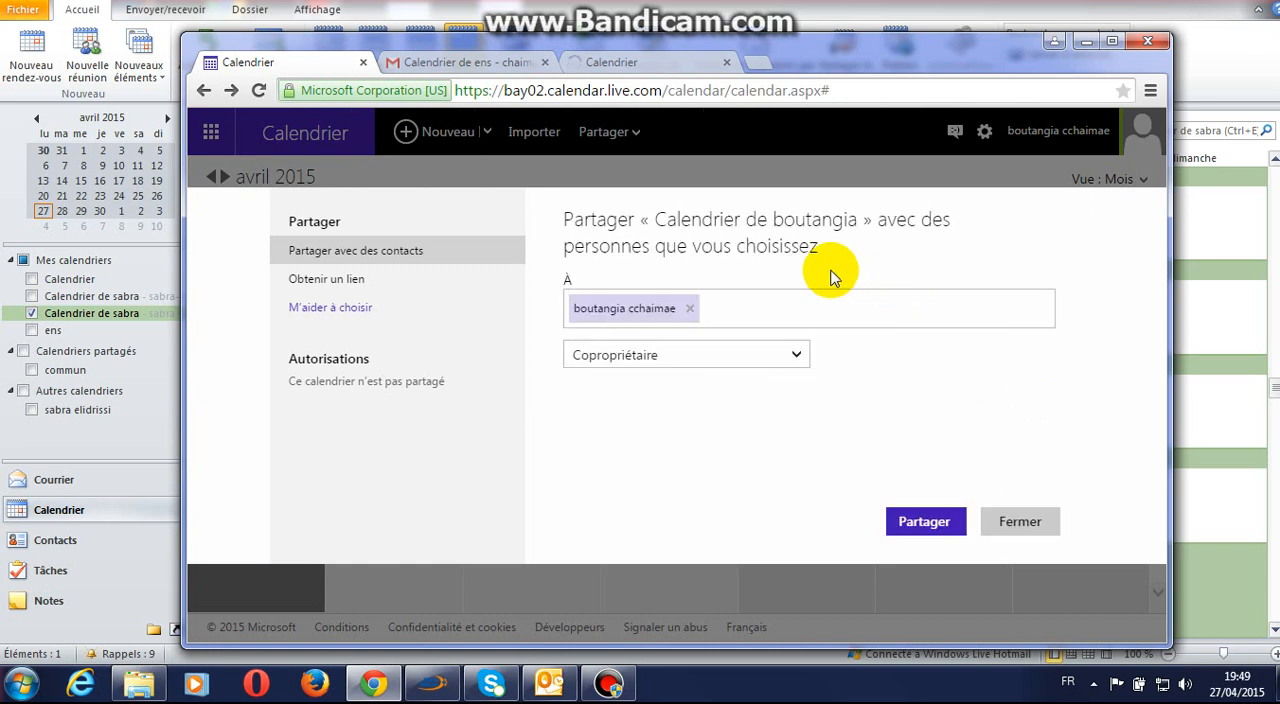
Step: Open the Outlook.com calendar sharing invitation in the Gmail inbox, examine its accept and refuse options, and return to Outlook
left_click(514, 64)
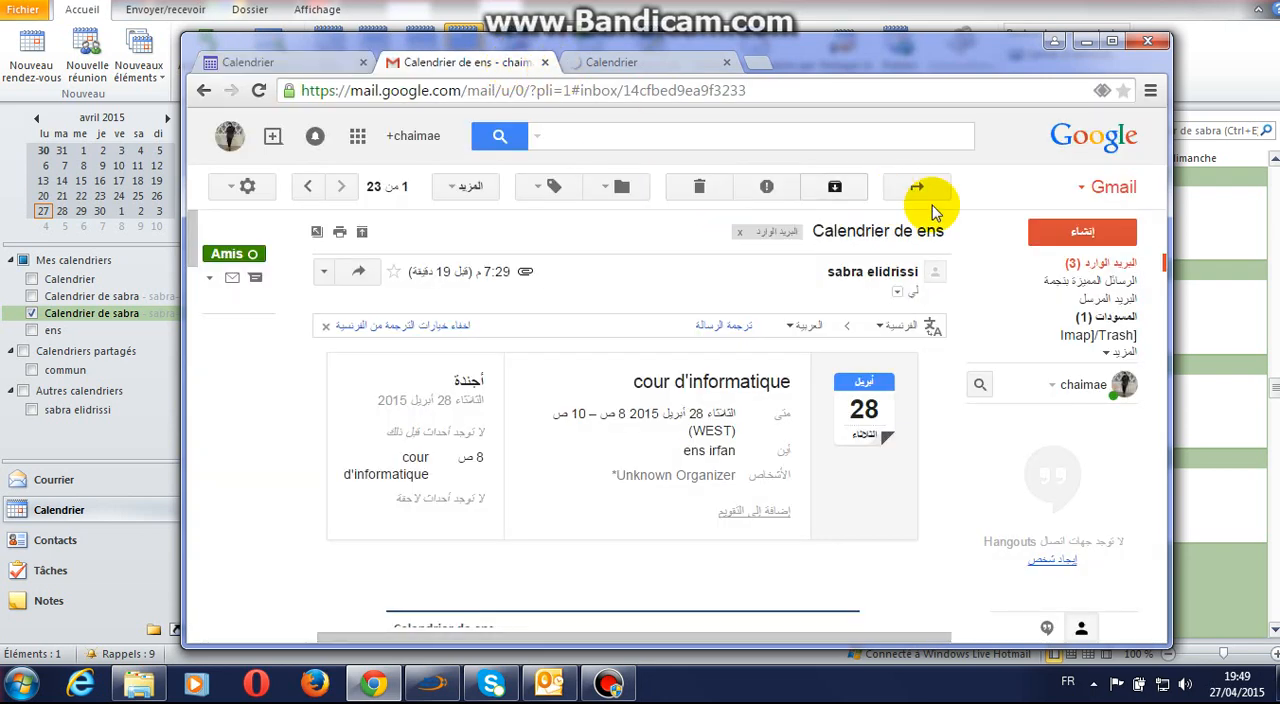
left_click(1090, 263)
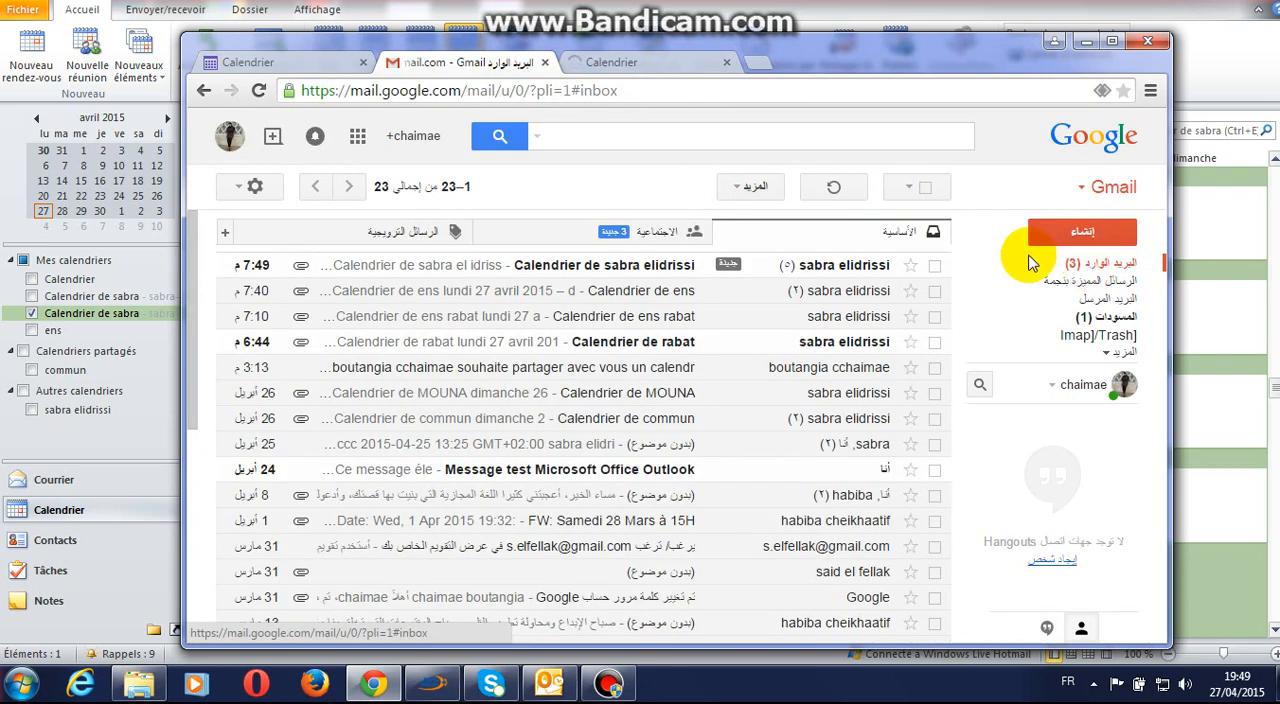
left_click(507, 371)
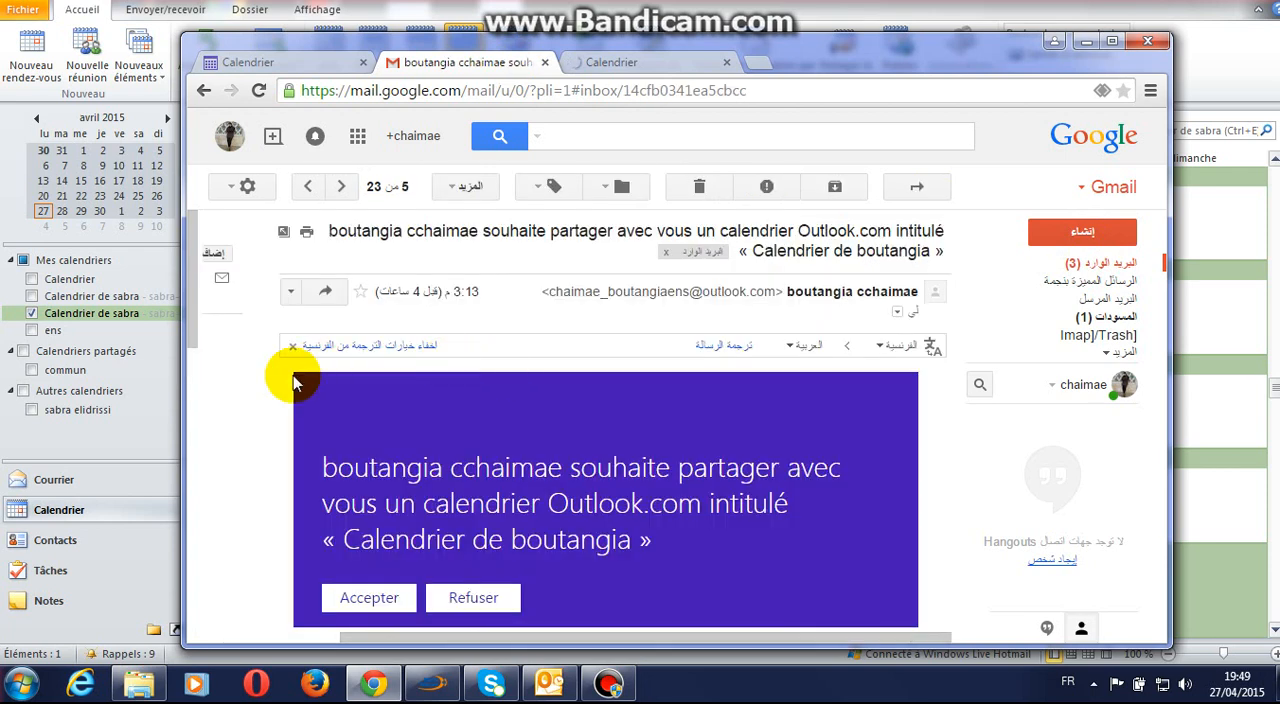
left_click_drag(192, 333, 193, 337)
scroll(186, 366, "down", 1)
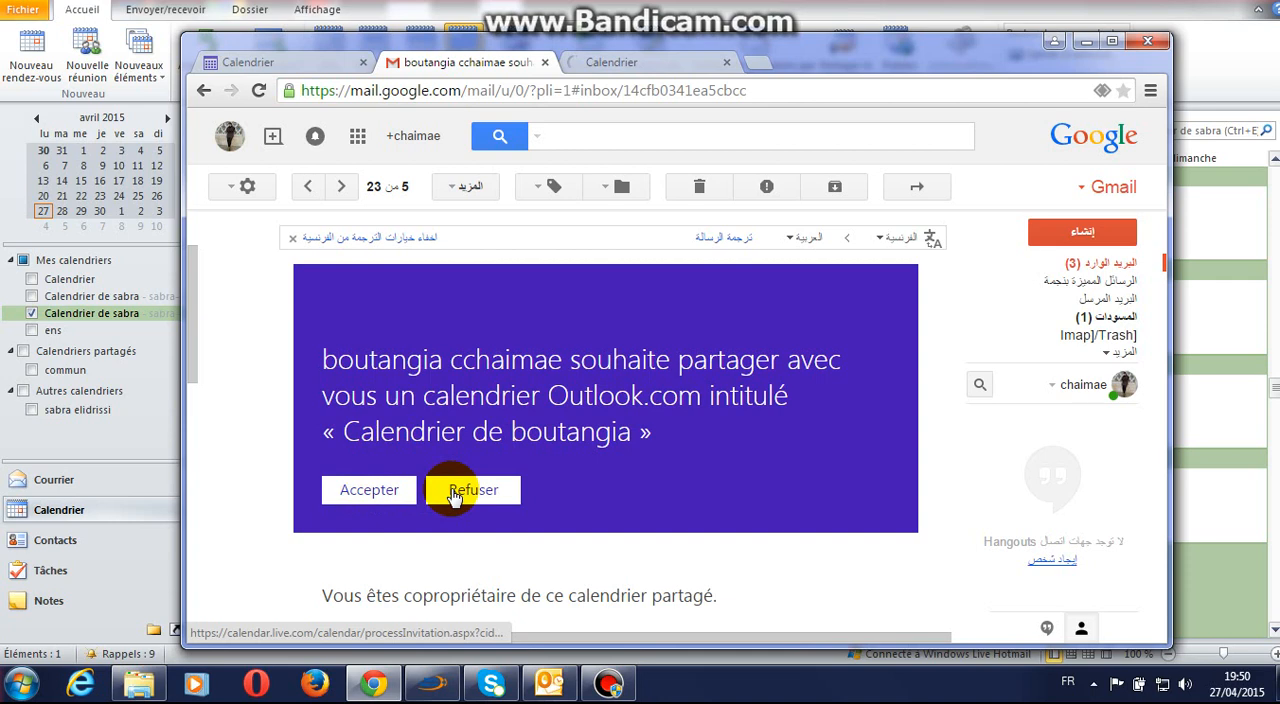
left_click(740, 3)
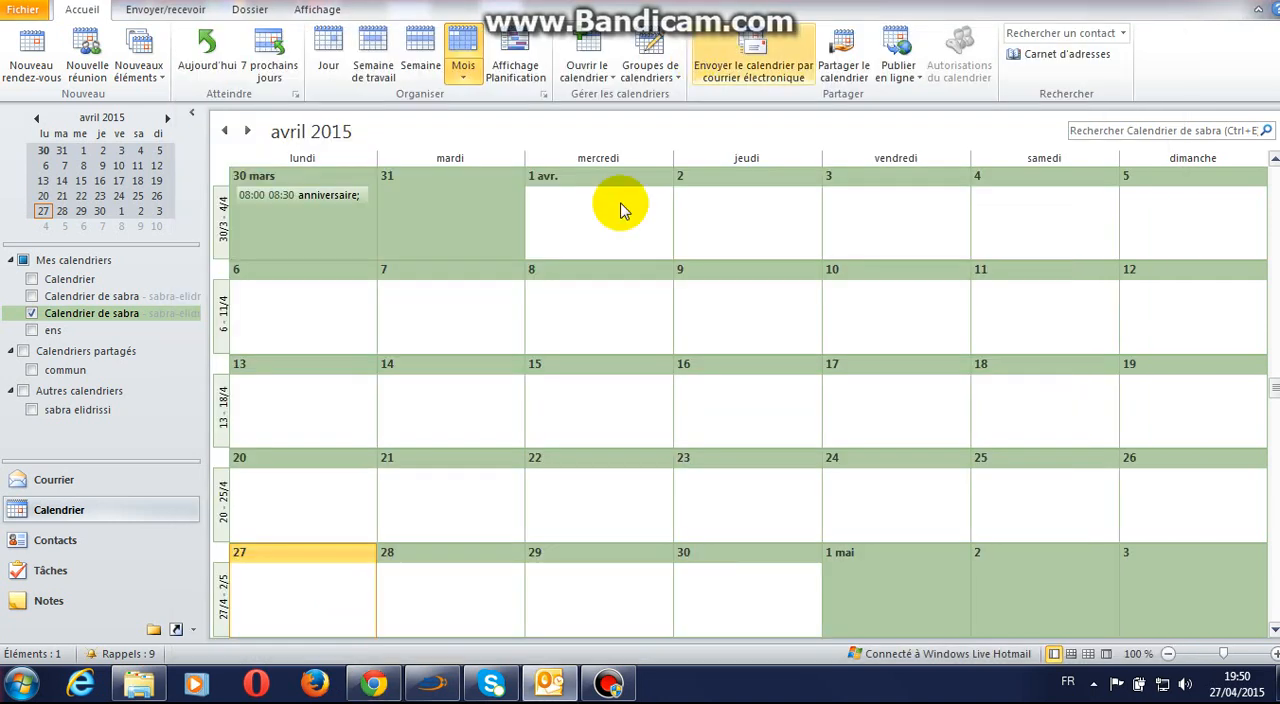